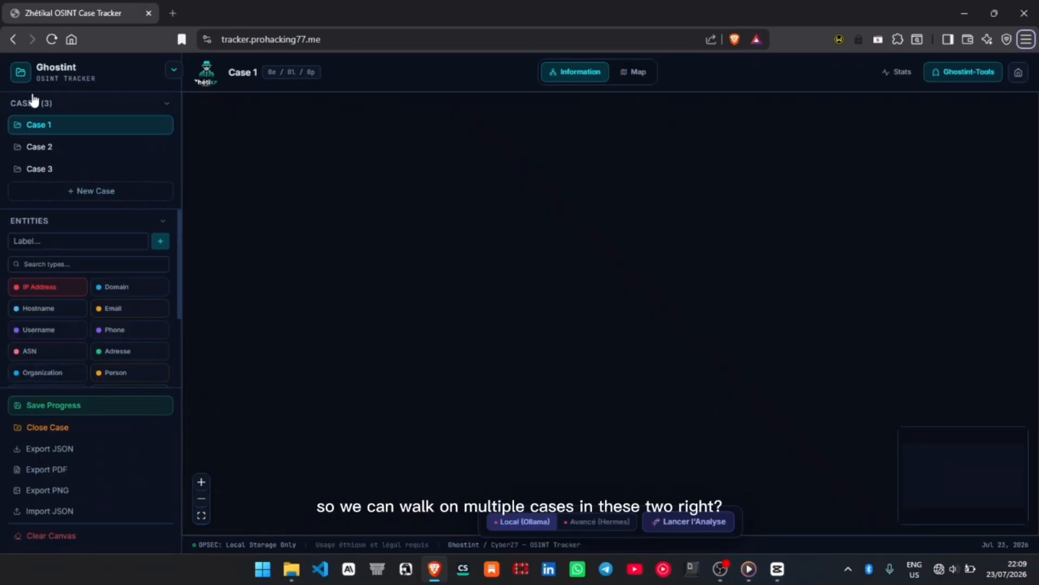
# - Look through Case 2, Case 3 and Case 1, including the available entity types and the OPSEC storage status
pyautogui.click(59, 149)
pyautogui.click(64, 169)
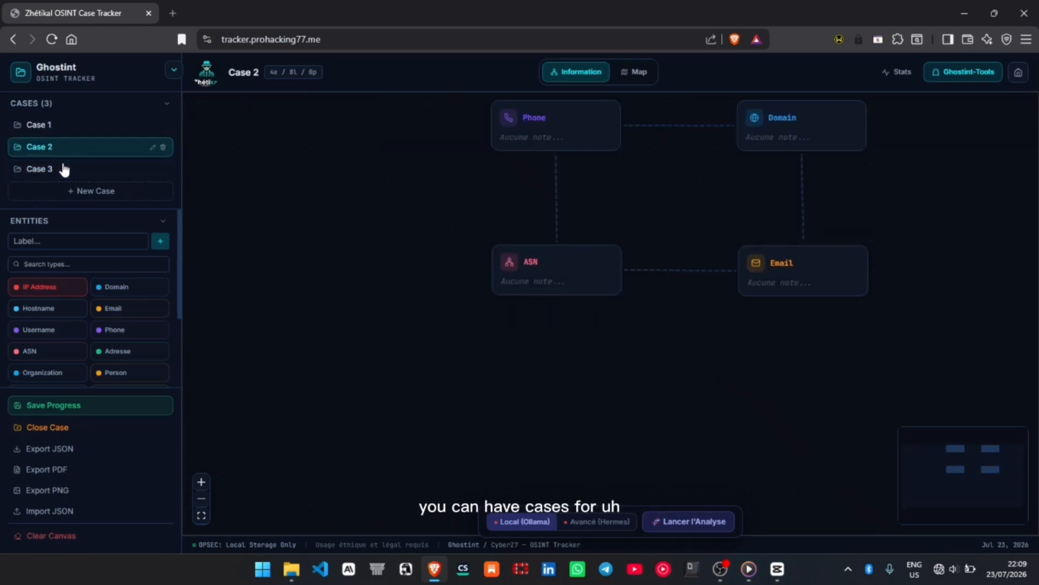
pyautogui.click(60, 126)
pyautogui.press('alt')
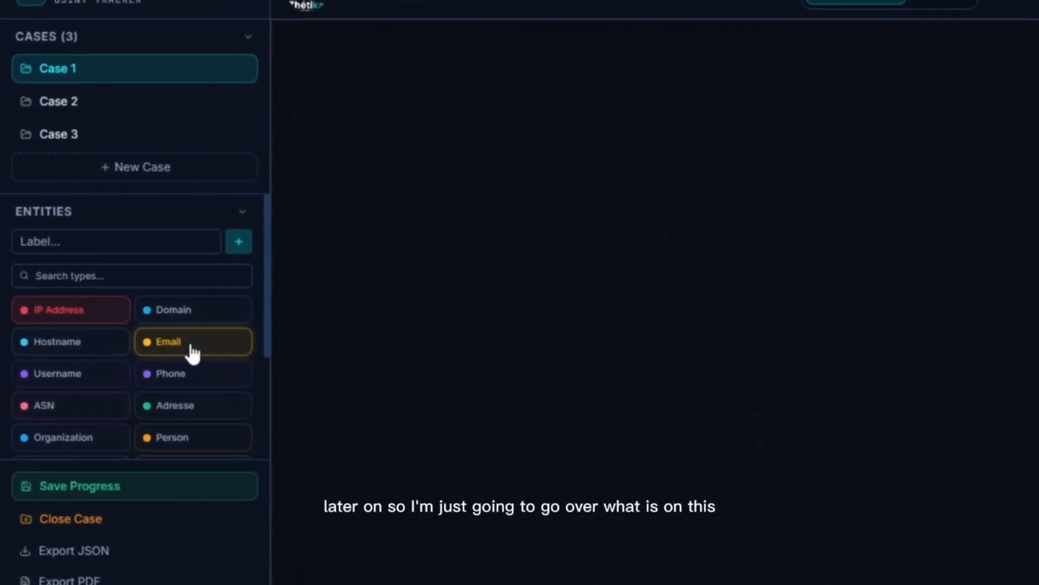
pyautogui.scroll(-3, 184, 350)
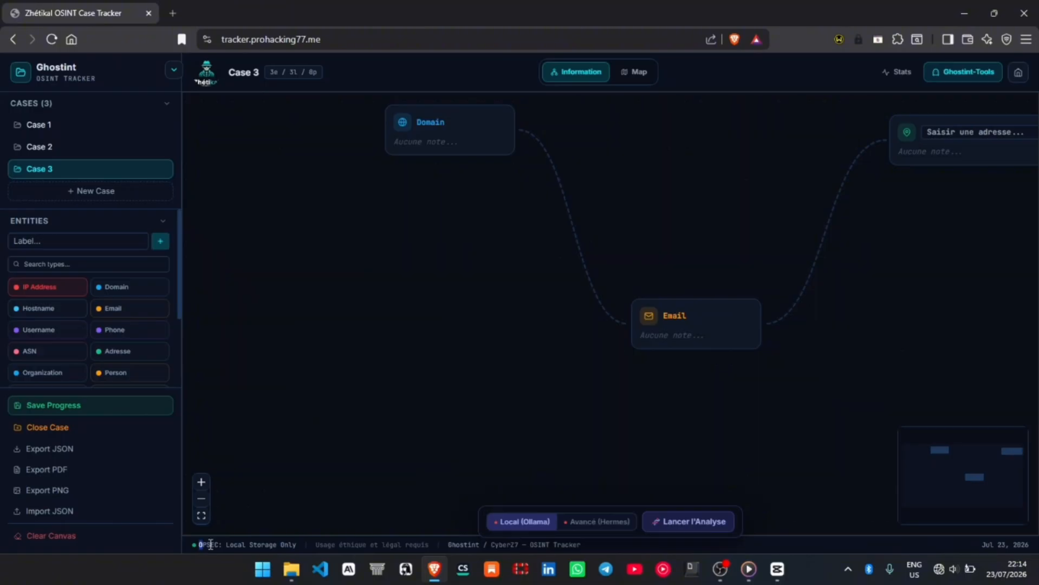
pyautogui.moveTo(198, 544); pyautogui.dragTo(287, 545)
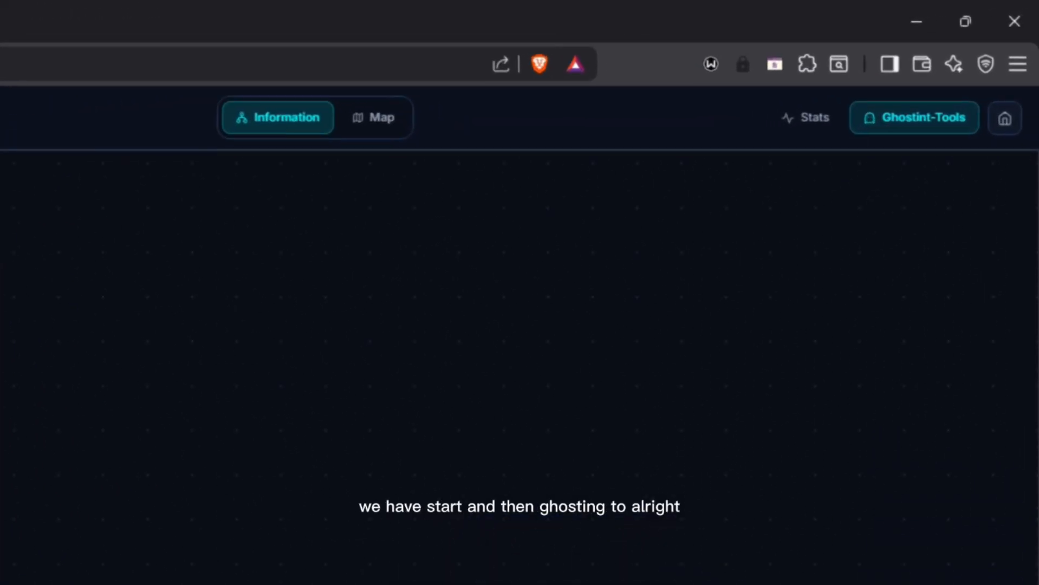
# - Review the statistics of Case 1 and browse the OSINT toolkit reference in Ghostint-Tools
pyautogui.click(883, 76)
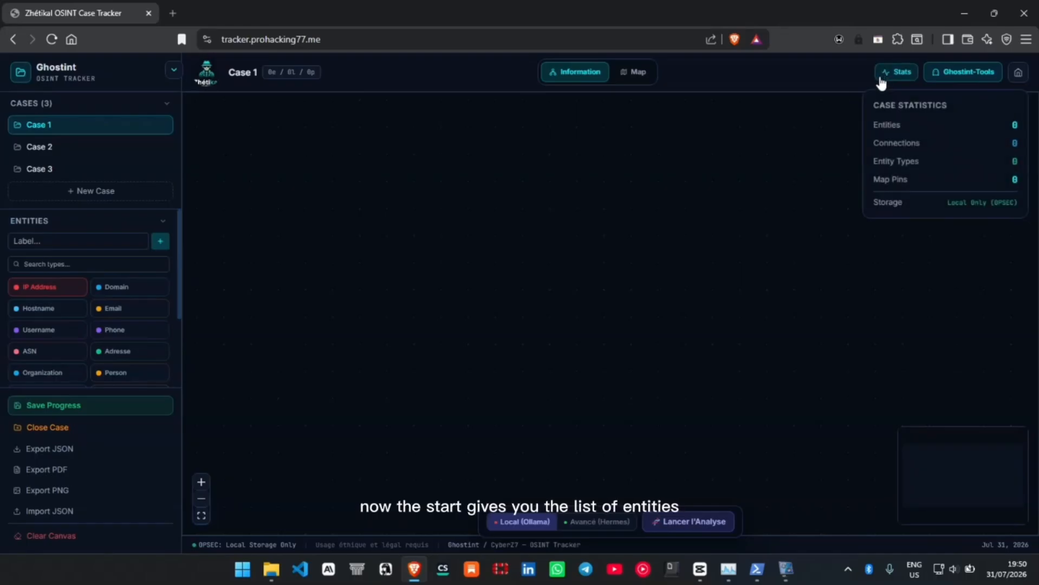
pyautogui.moveTo(899, 144); pyautogui.dragTo(999, 204)
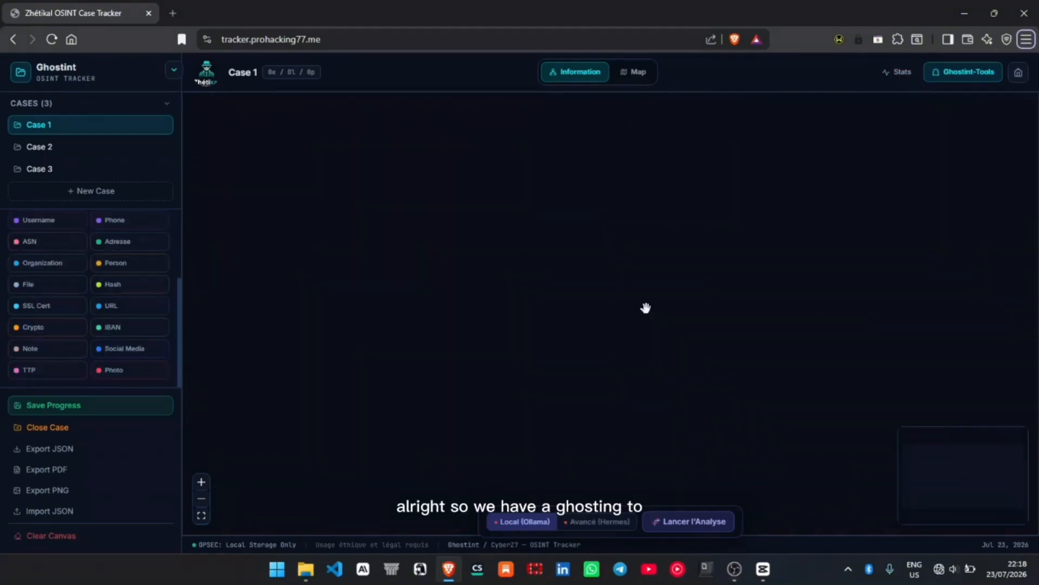
pyautogui.click(943, 76)
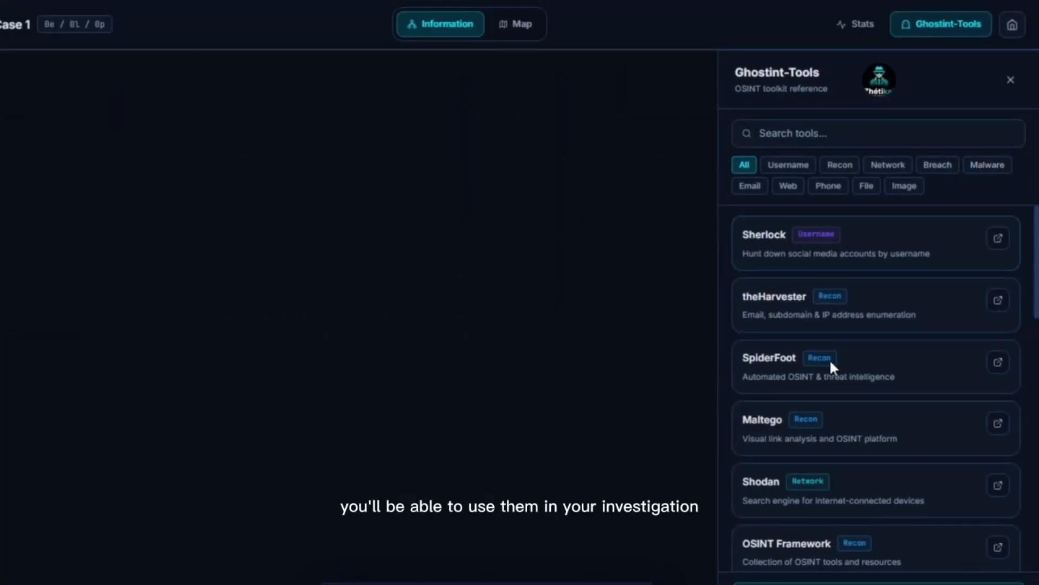
pyautogui.scroll(-1, 821, 368)
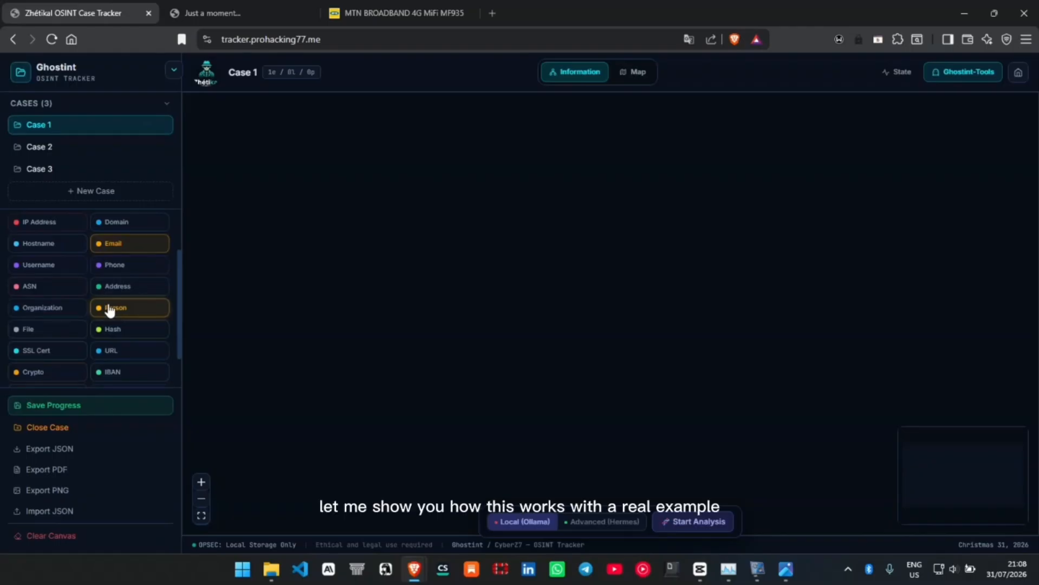
pyautogui.scroll(2, 111, 308)
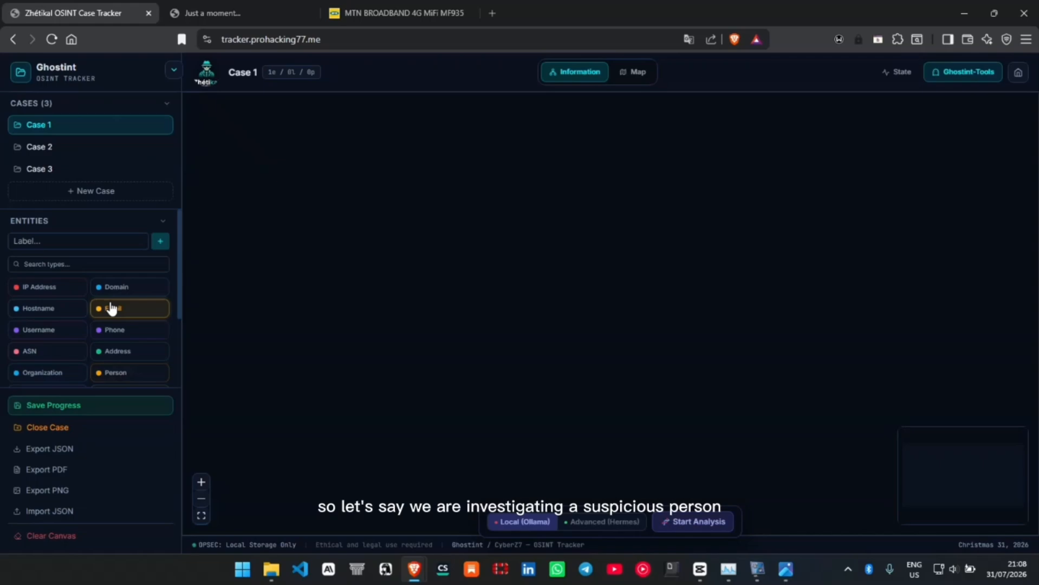
pyautogui.scroll(-1, 111, 308)
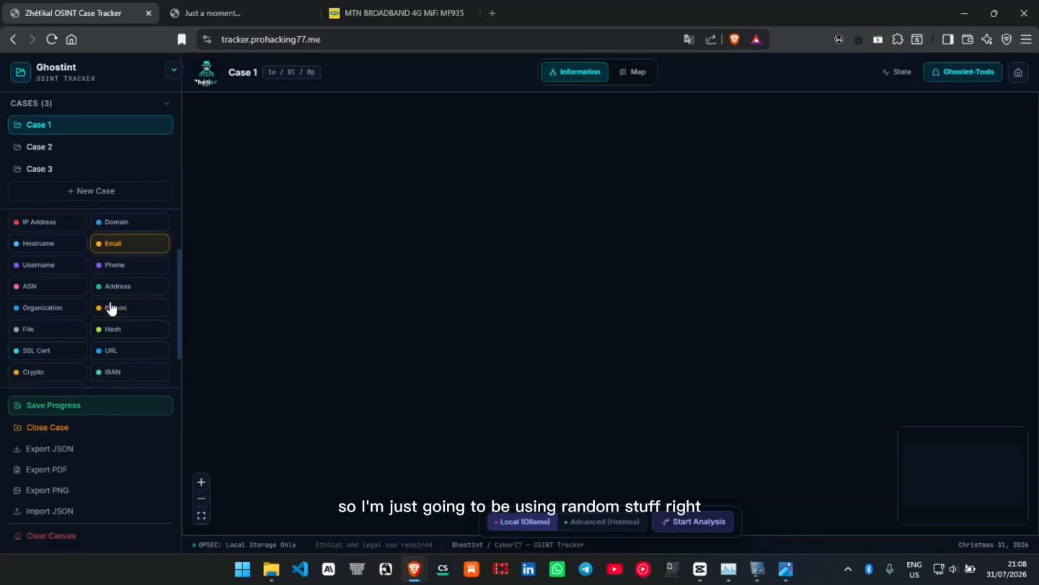
pyautogui.scroll(1, 112, 308)
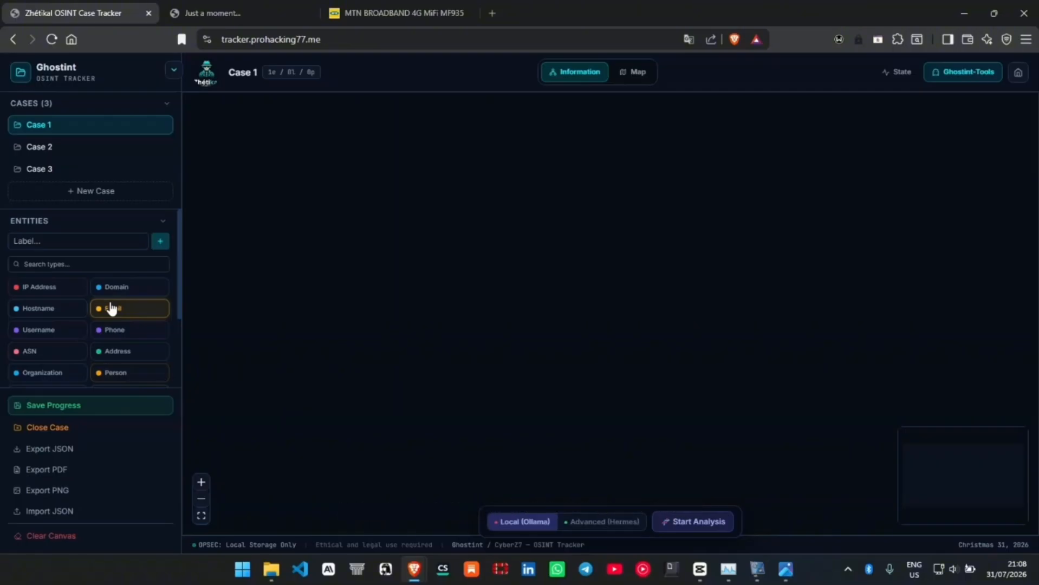
pyautogui.scroll(-1, 111, 308)
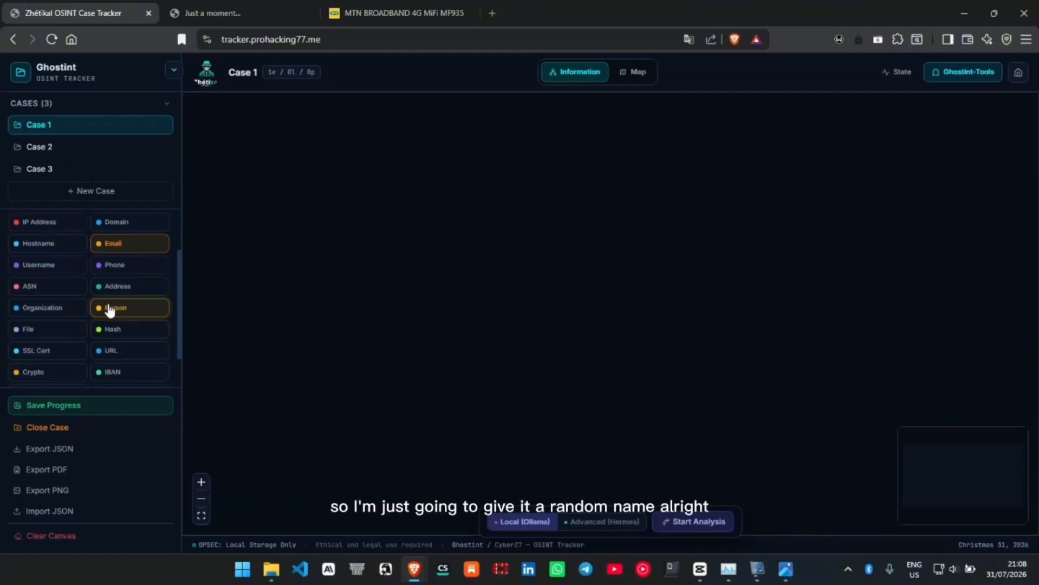
pyautogui.scroll(1, 111, 312)
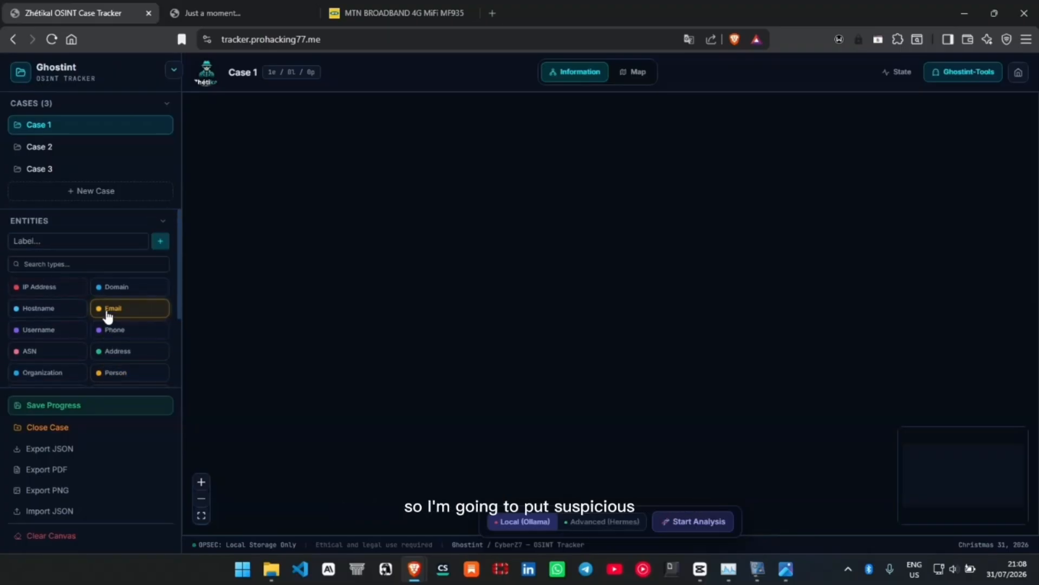
# - Add a Person entity to the Case 1 canvas and name it "Supicious Person"
pyautogui.scroll(-1, 111, 308)
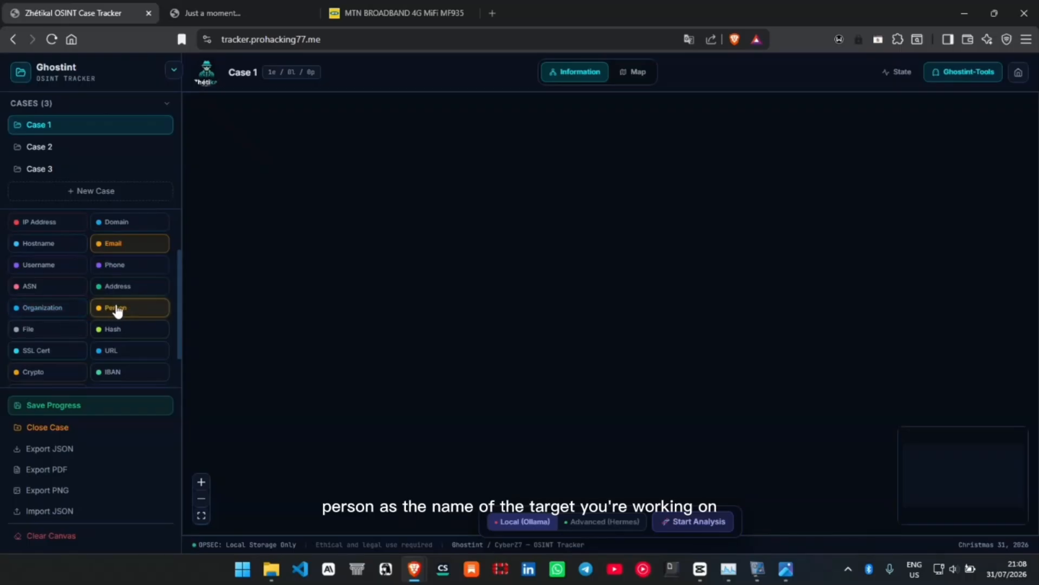
pyautogui.moveTo(119, 312); pyautogui.dragTo(399, 325)
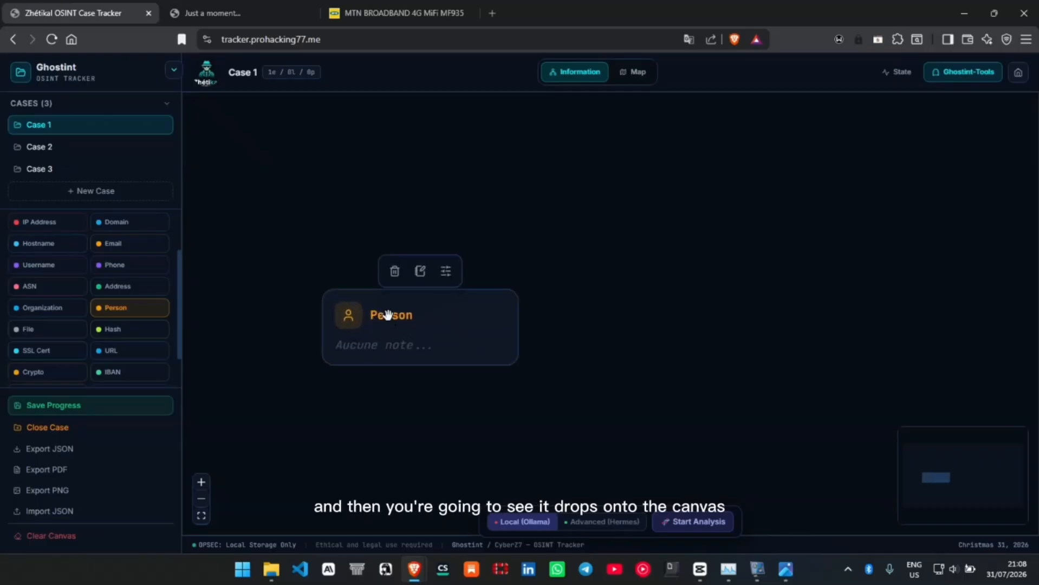
pyautogui.doubleClick(385, 315)
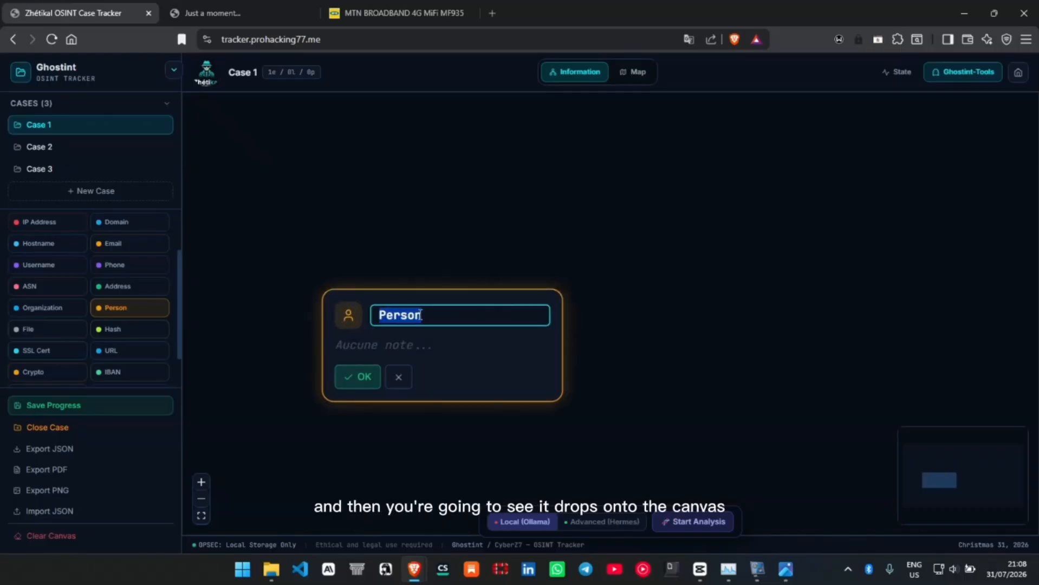
pyautogui.write('Supicious')
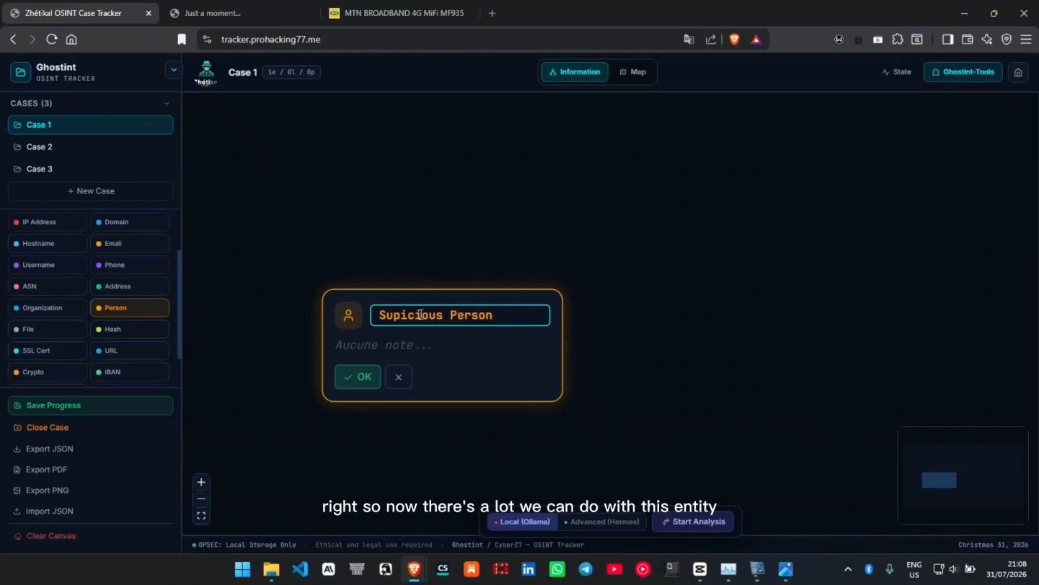
pyautogui.click(372, 380)
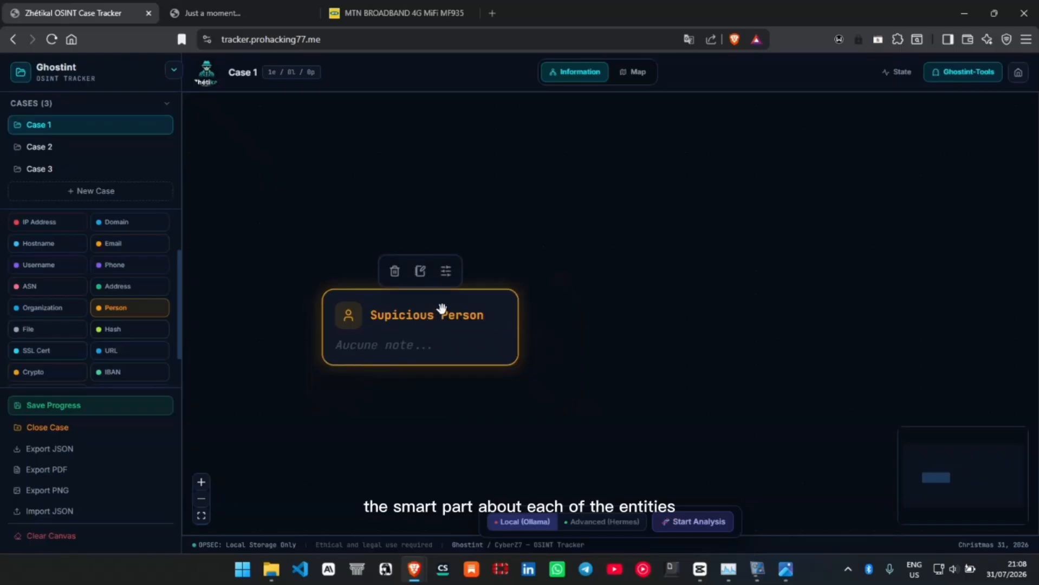
# - Reposition the person entity on the canvas and give it the note "Supicious Person"
pyautogui.moveTo(424, 319); pyautogui.dragTo(385, 257)
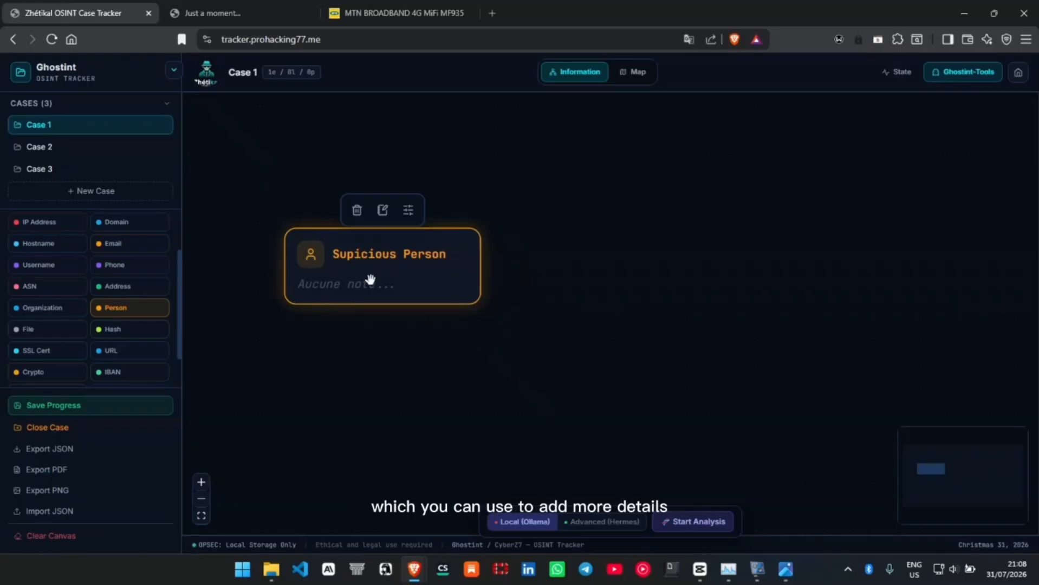
pyautogui.click(383, 210)
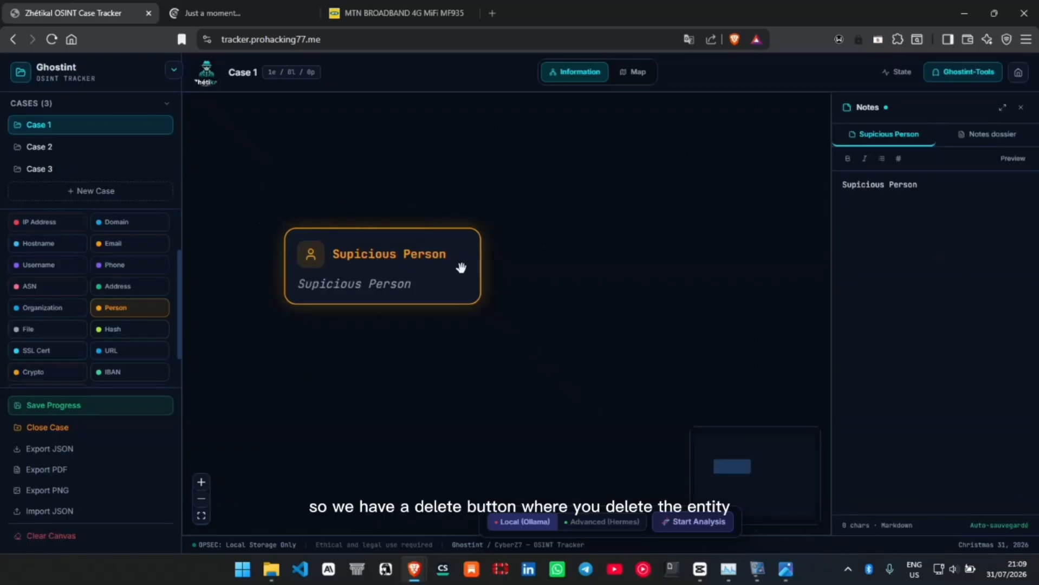
# - Open the person entity's custom fields and look through the date of birth, nationality and occupation entries
pyautogui.moveTo(393, 232)
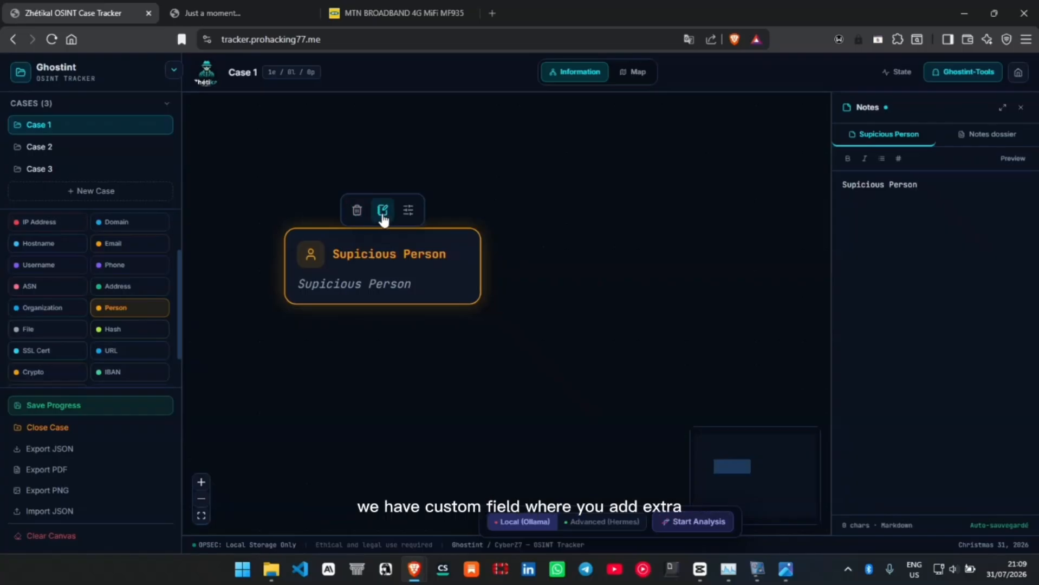
pyautogui.click(409, 211)
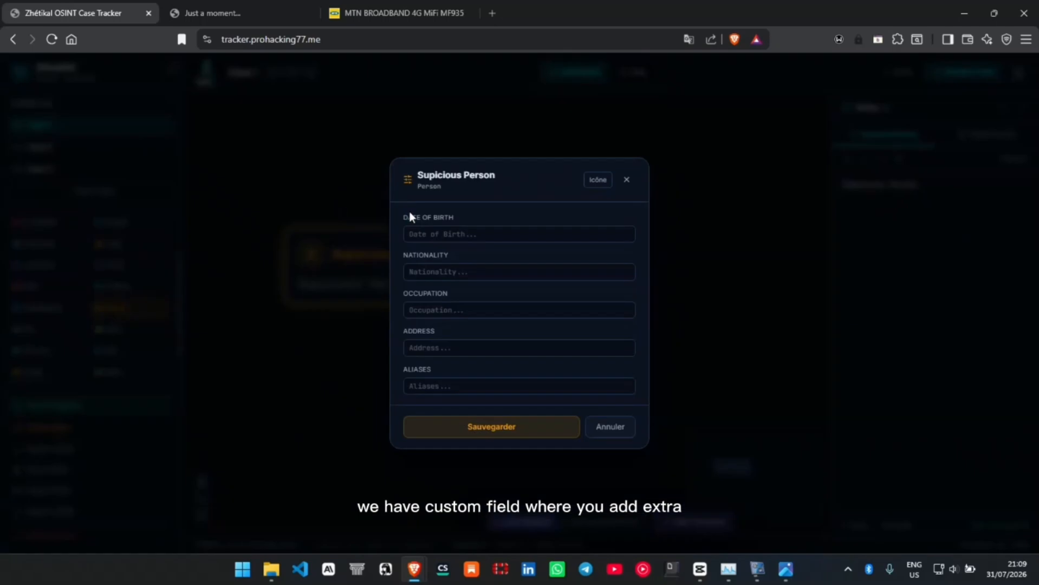
pyautogui.click(453, 233)
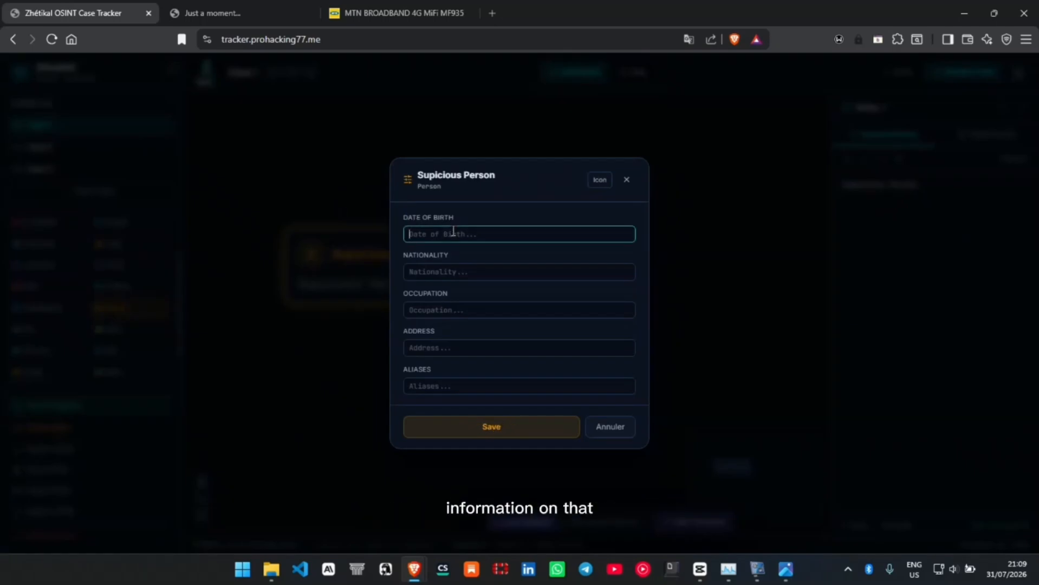
pyautogui.click(451, 271)
pyautogui.click(471, 308)
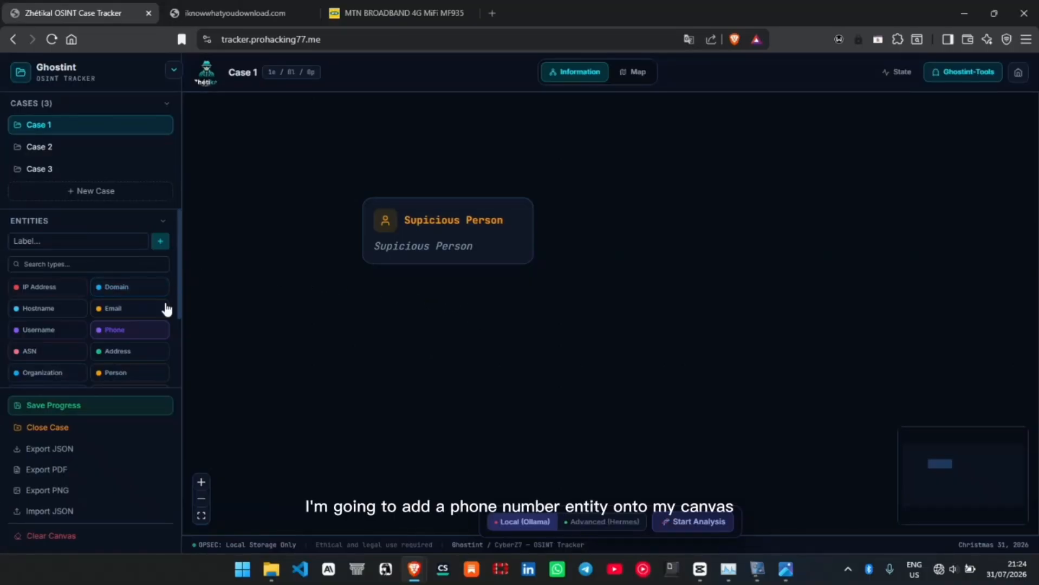
# - Add a Phone entity beside the person entity and label it with the suspect's phone number
pyautogui.moveTo(147, 335); pyautogui.dragTo(656, 230)
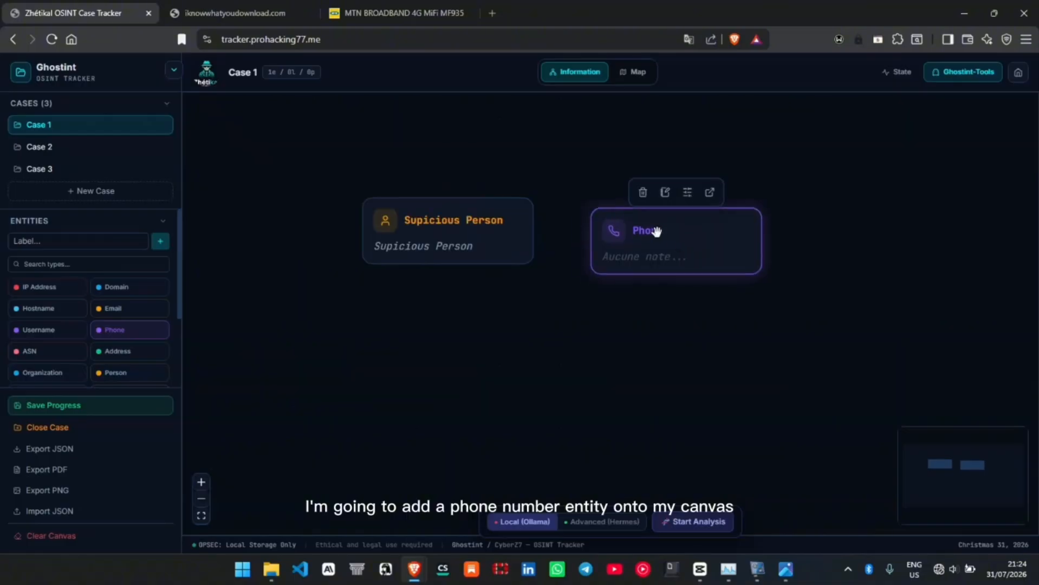
pyautogui.doubleClick(657, 229)
pyautogui.write('+123')
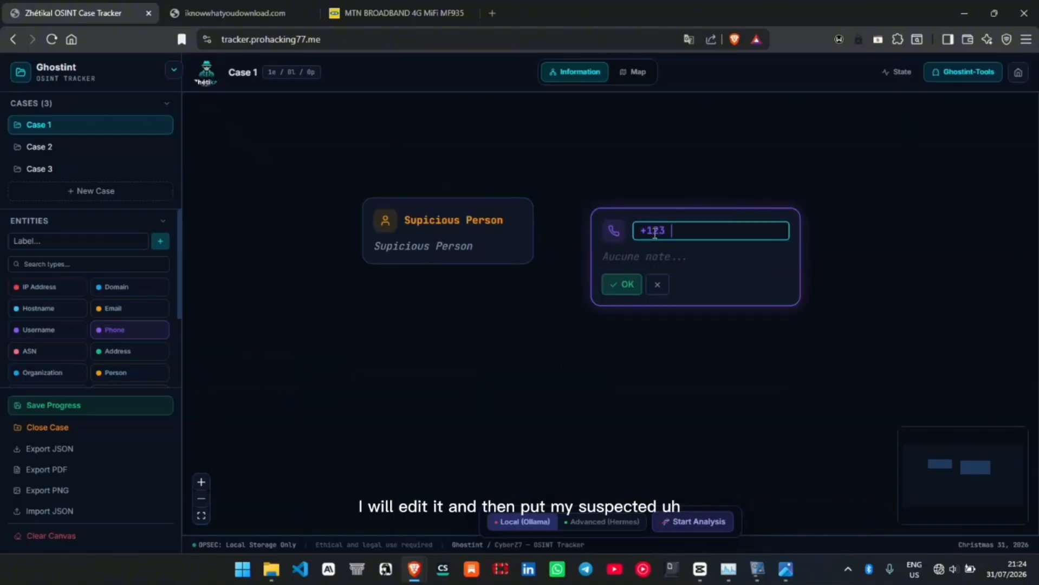
pyautogui.write(' 123456789')
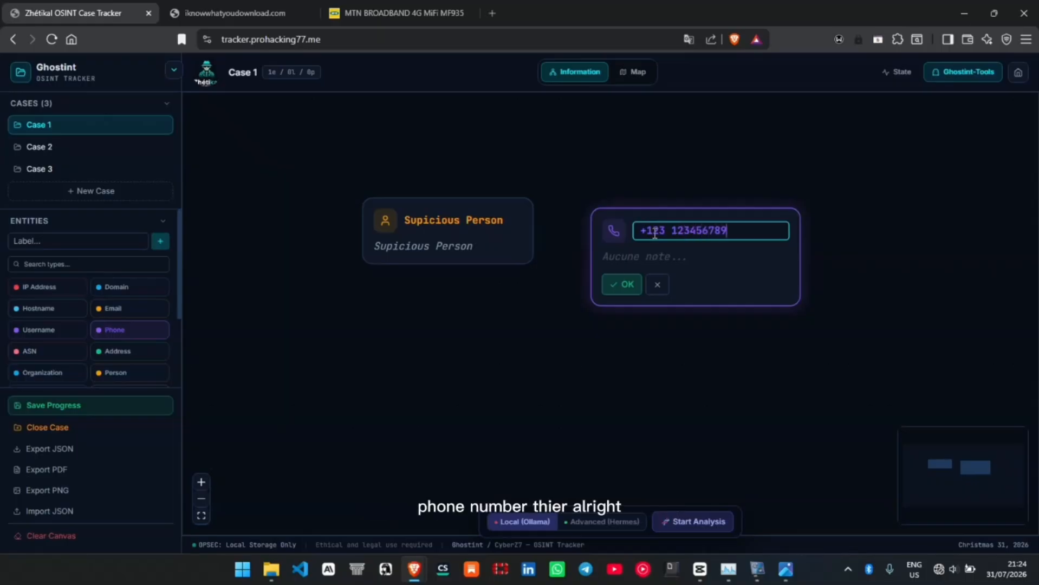
pyautogui.click(627, 285)
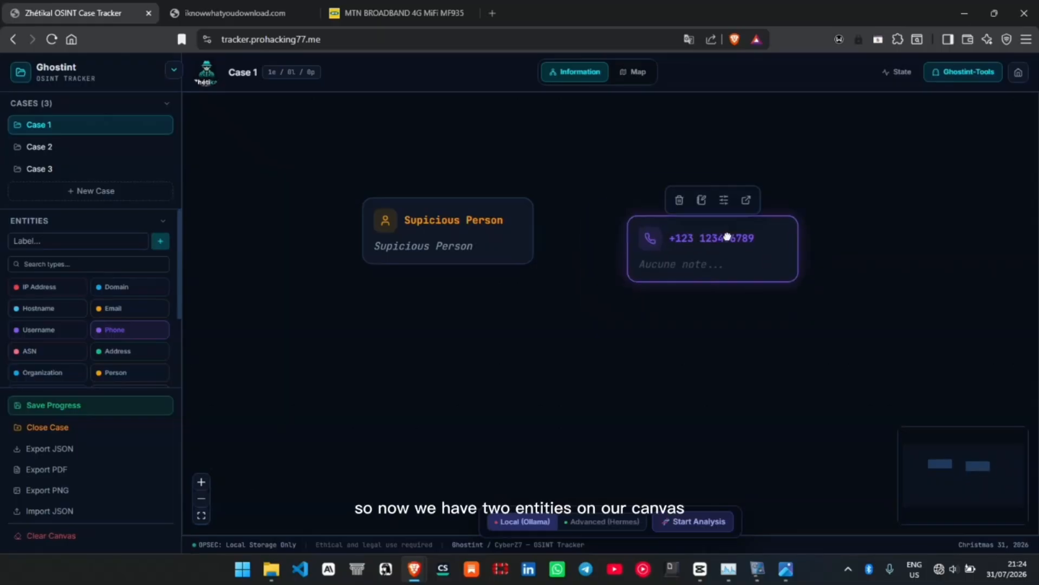
# - Connect the person entity to the phone entity and space the two apart on the canvas
pyautogui.moveTo(726, 237); pyautogui.dragTo(526, 207)
pyautogui.moveTo(795, 295)
pyautogui.moveTo(789, 302); pyautogui.dragTo(815, 309)
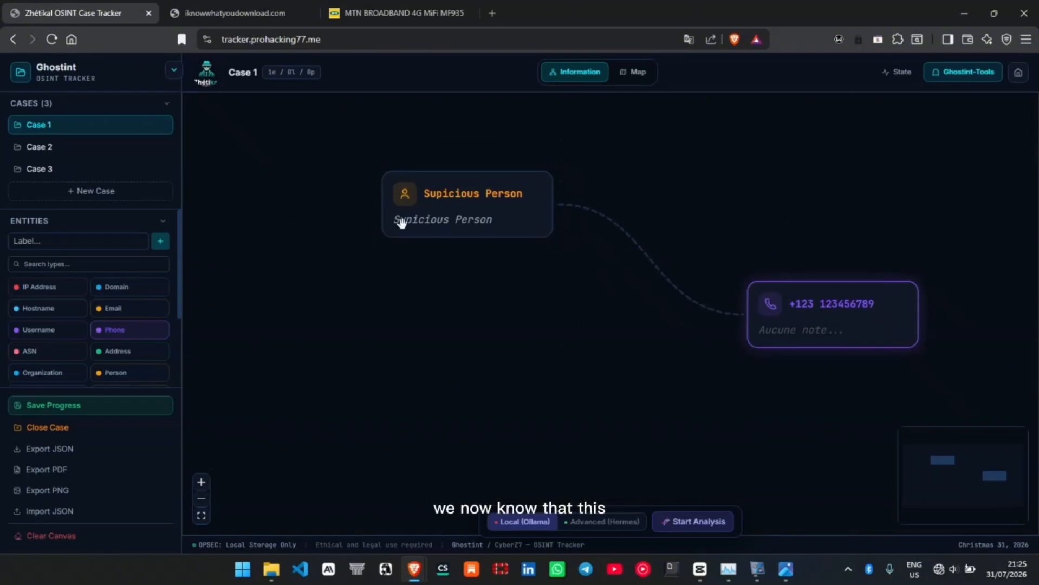
pyautogui.moveTo(507, 200); pyautogui.dragTo(568, 191)
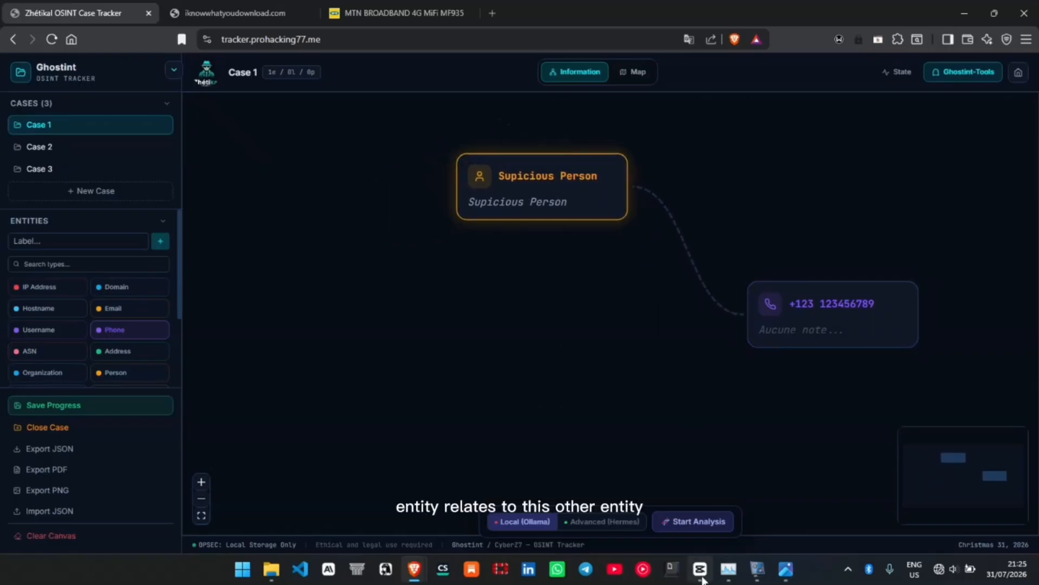
pyautogui.moveTo(702, 579)
pyautogui.moveTo(527, 201)
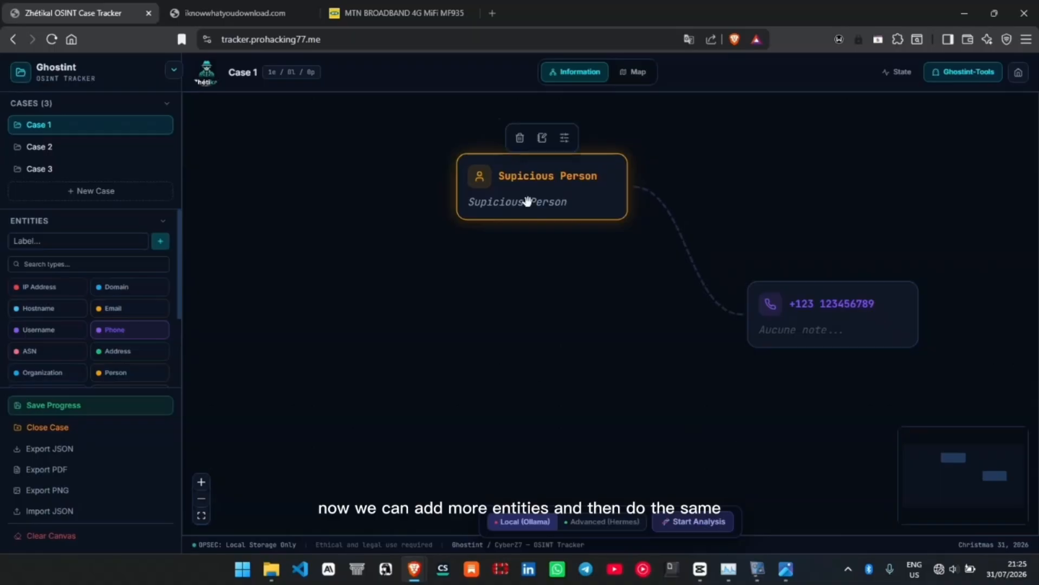
pyautogui.moveTo(568, 191); pyautogui.dragTo(493, 209)
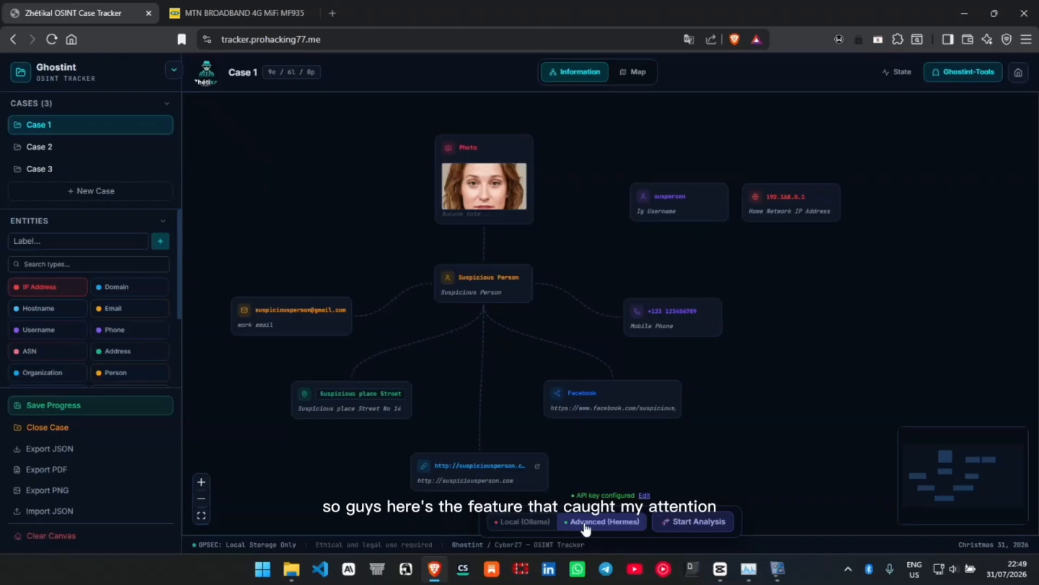
# - Switch the analysis engine between Local (Ollama) and Advanced (Hermes), leaving it on Local (Ollama)
pyautogui.click(514, 526)
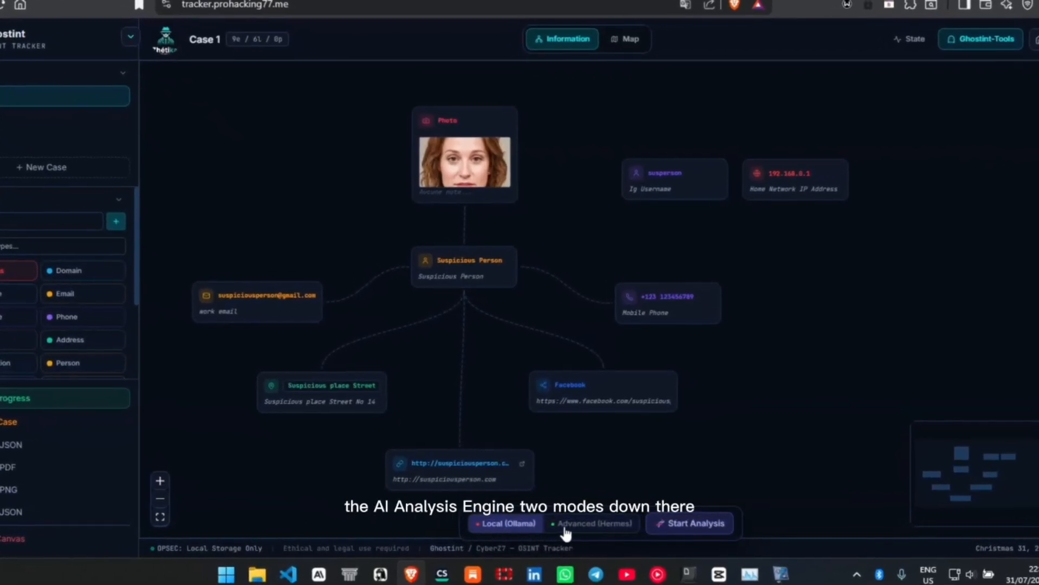
pyautogui.click(565, 528)
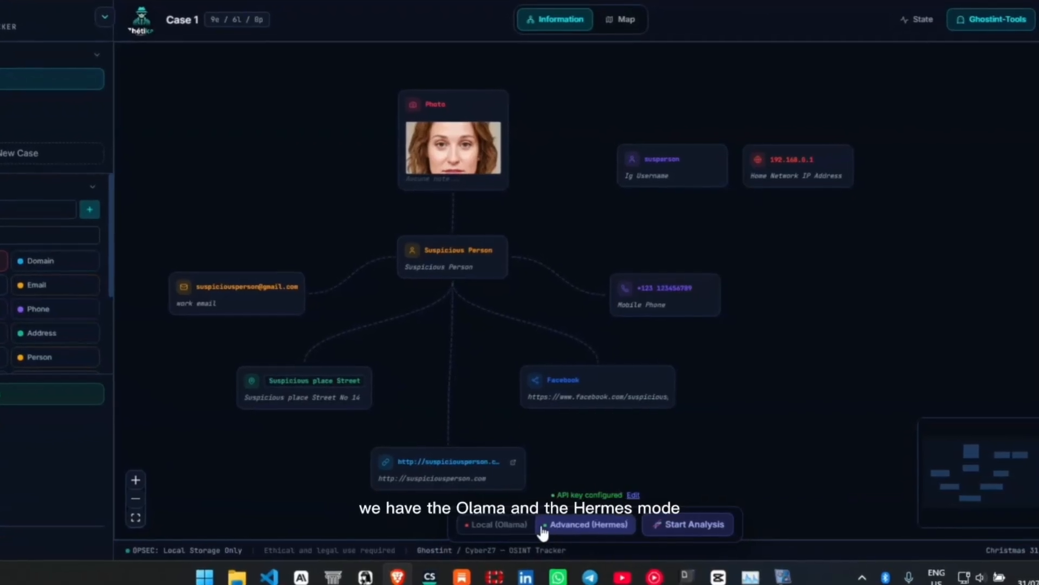
pyautogui.click(476, 531)
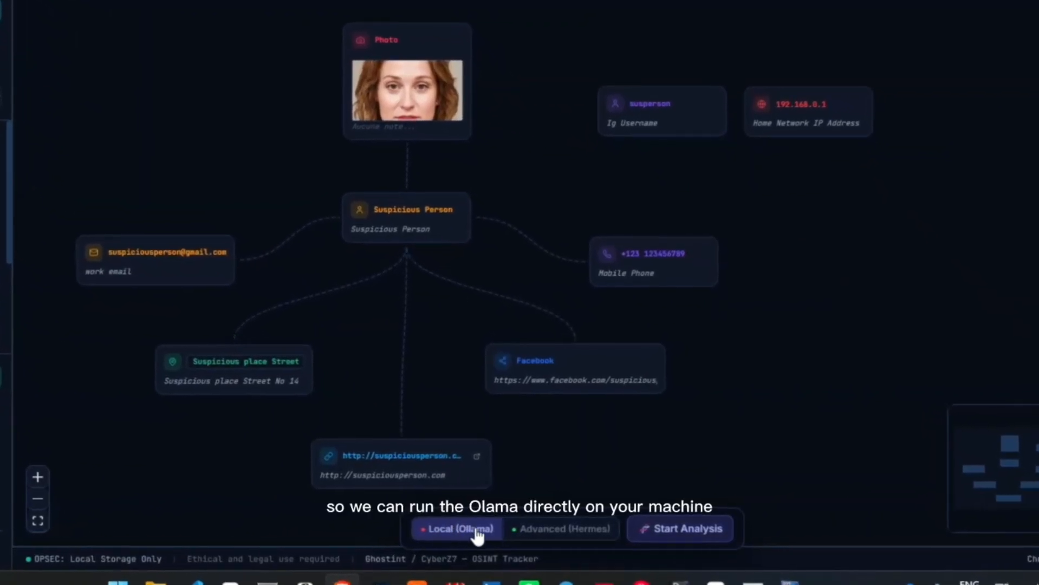
# - Try to run the Advanced (Hermes) analysis with the page translated to English, and reload the tracker page
pyautogui.click(533, 530)
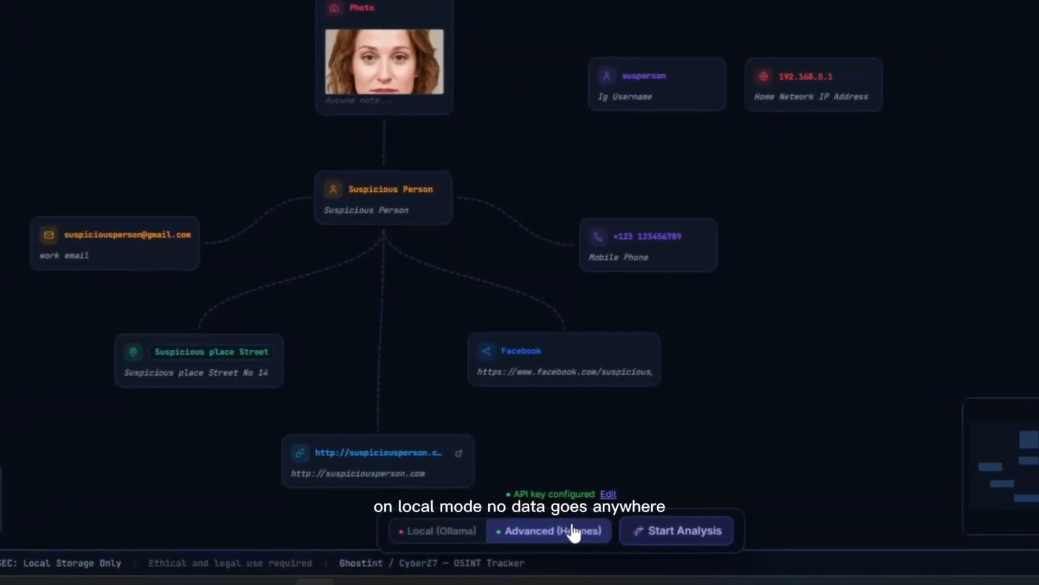
pyautogui.click(652, 532)
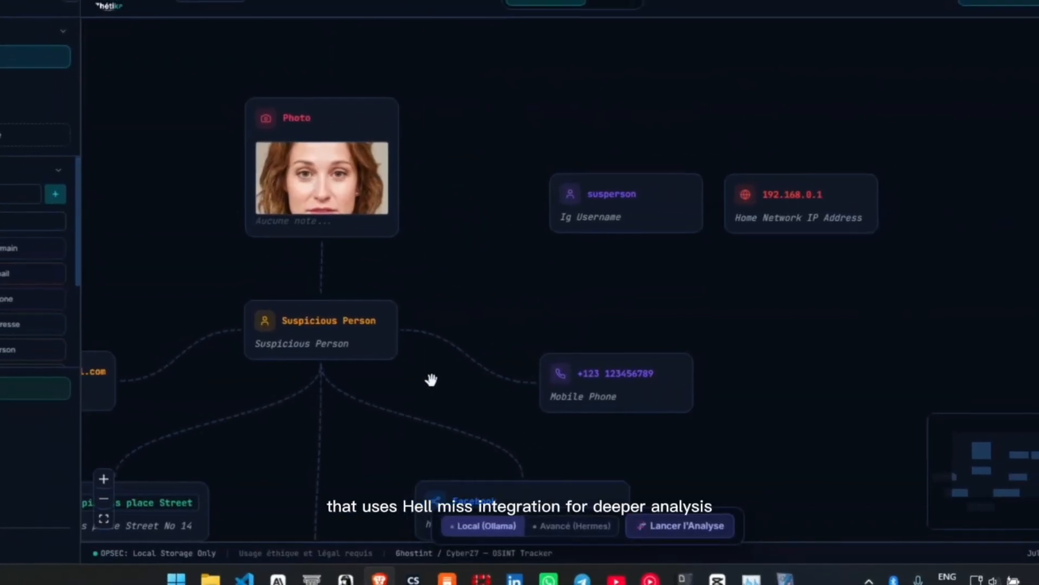
pyautogui.rightClick(431, 379)
pyautogui.click(494, 235)
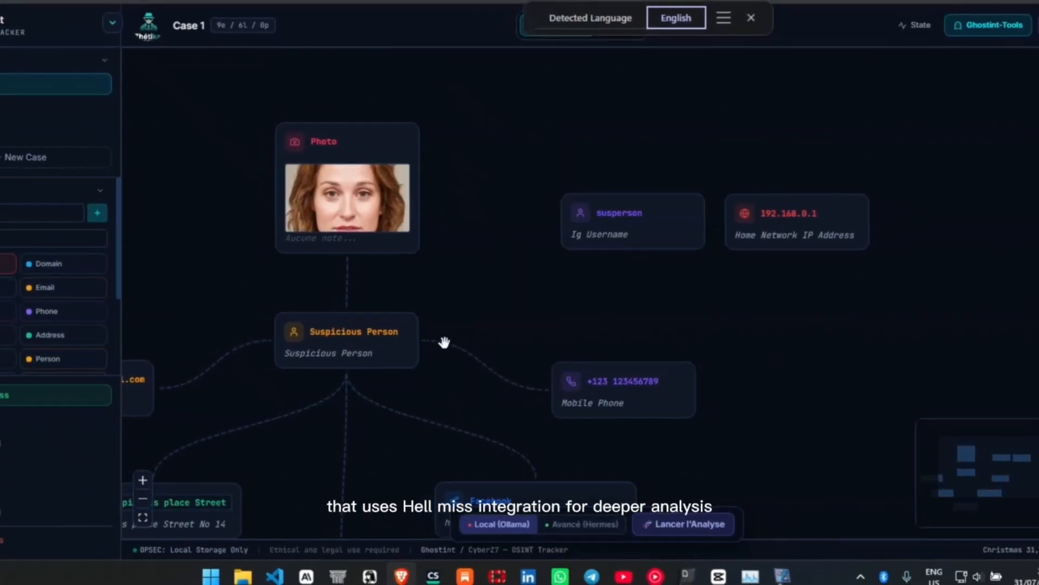
pyautogui.click(574, 525)
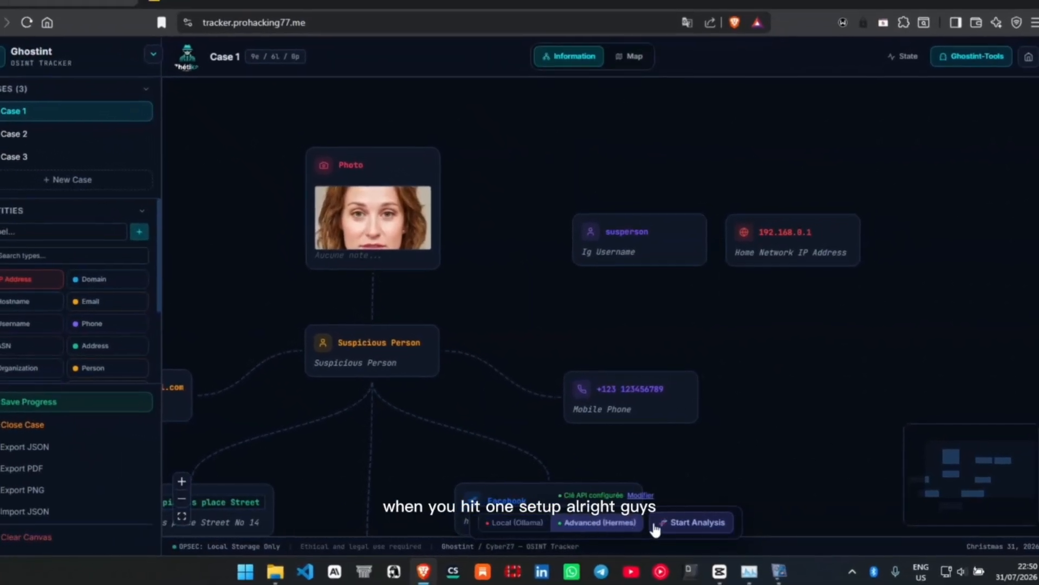
pyautogui.click(657, 524)
pyautogui.click(51, 39)
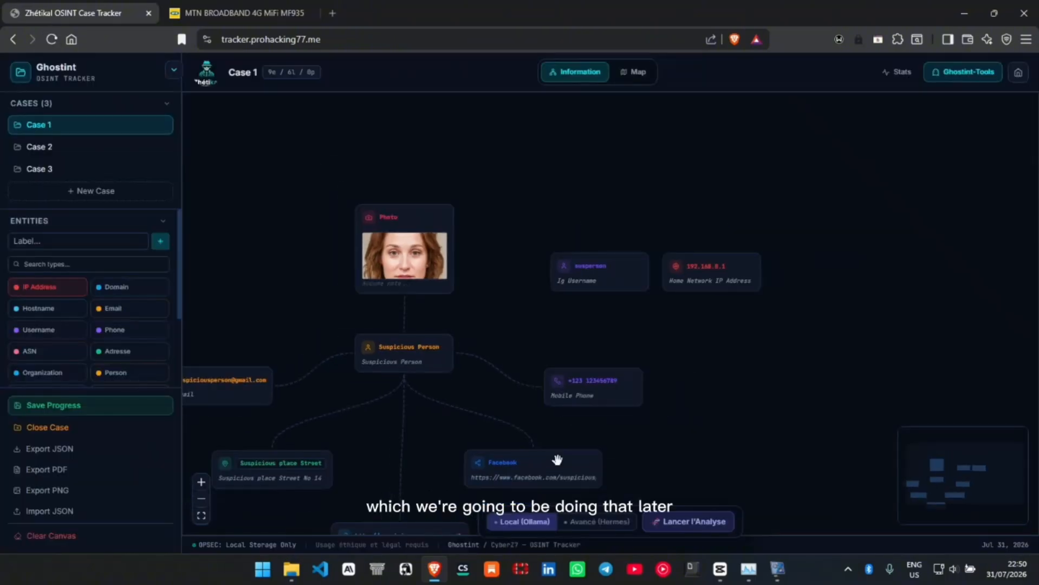
# - Choose the Advanced (Hermes) engine, translate the page to English and start the analysis of Case 1
pyautogui.click(596, 524)
pyautogui.rightClick(416, 419)
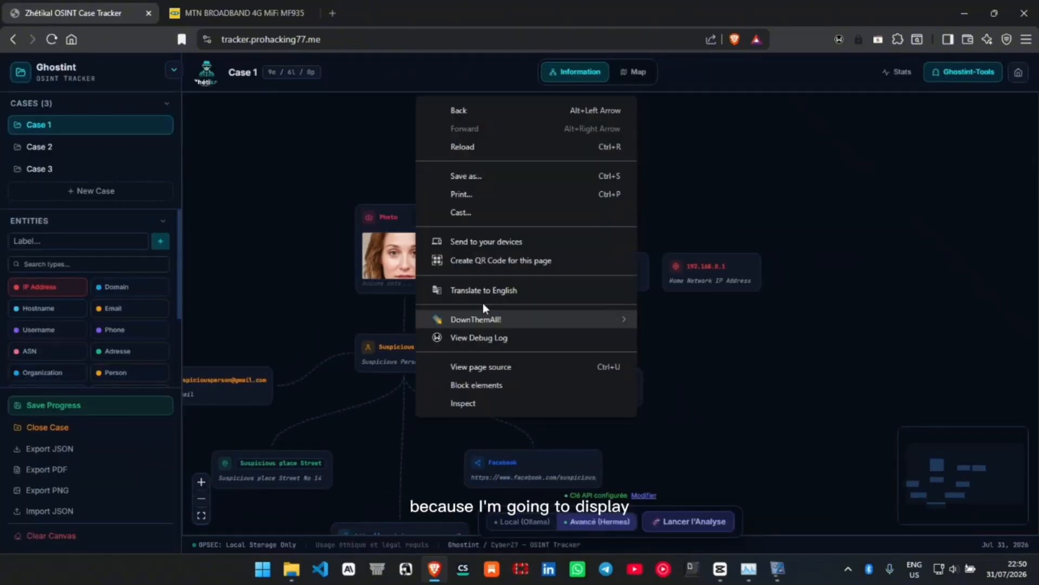
pyautogui.click(487, 286)
pyautogui.click(663, 528)
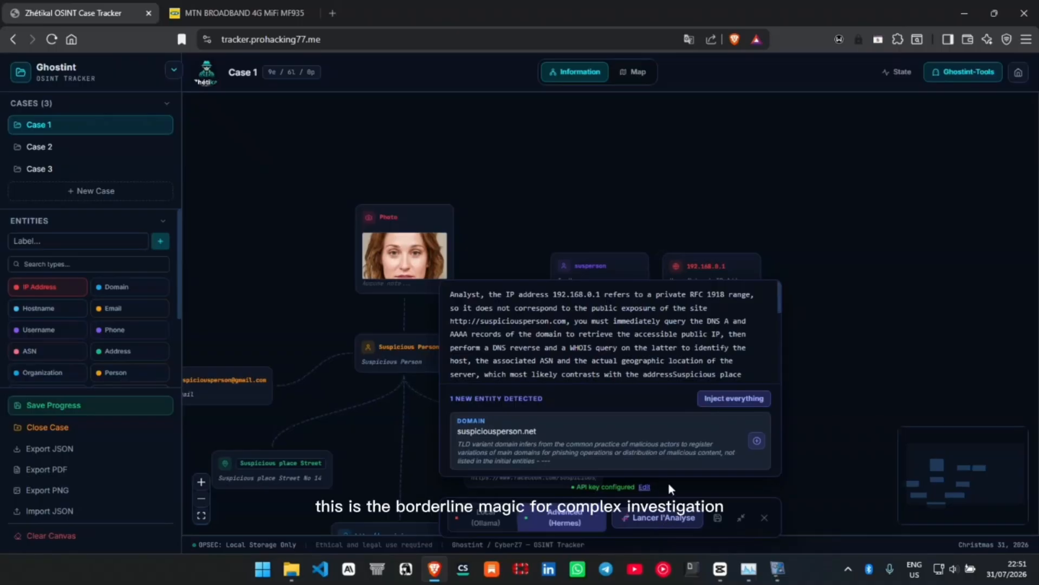
# - Read the AI analysis report to its end and check the newly detected entity section
pyautogui.moveTo(453, 295); pyautogui.dragTo(589, 352)
pyautogui.scroll(-2, 589, 352)
pyautogui.click(589, 352)
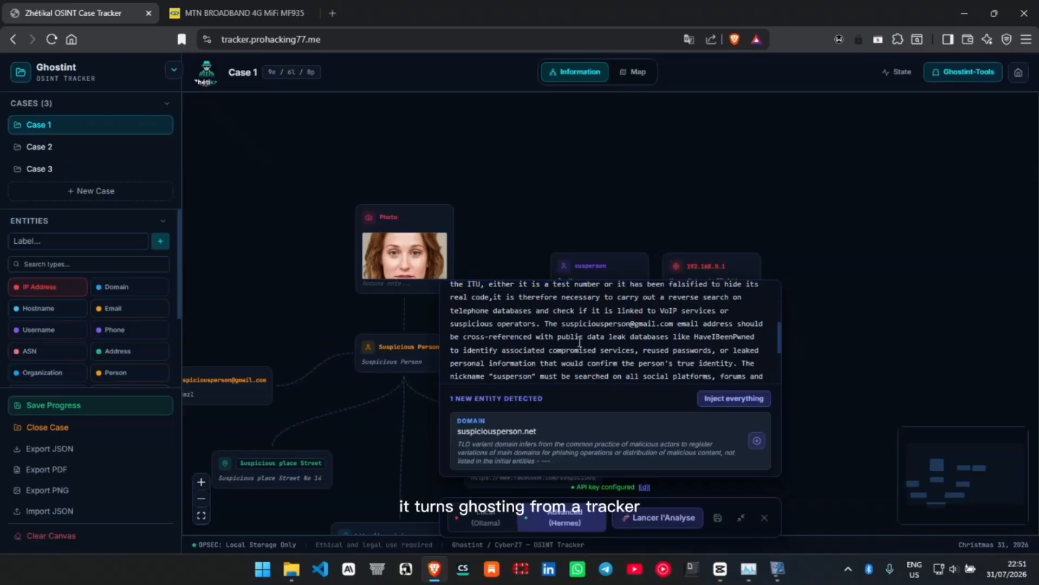
pyautogui.scroll(-3, 589, 352)
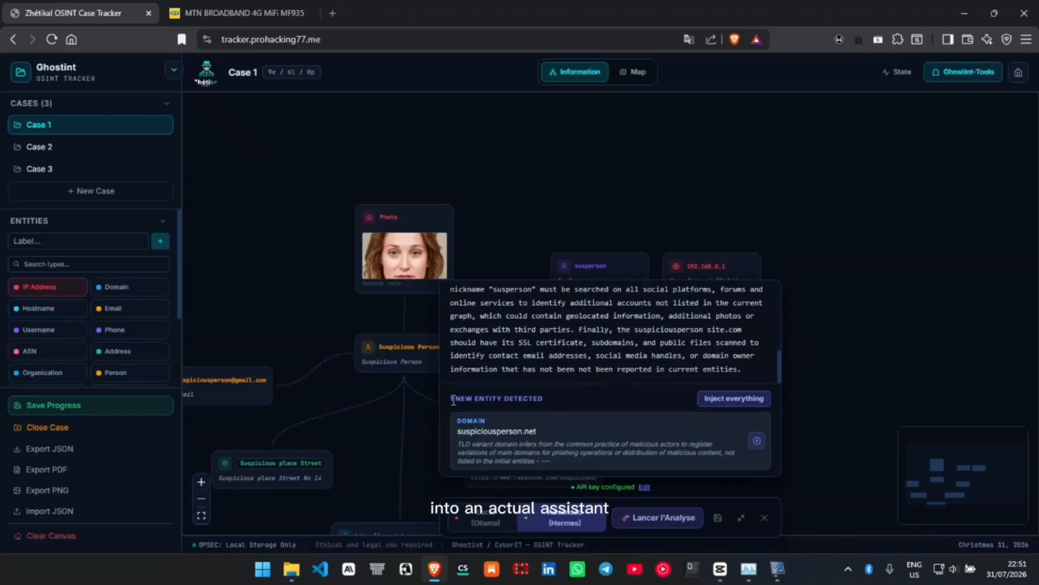
pyautogui.moveTo(453, 400); pyautogui.dragTo(485, 401)
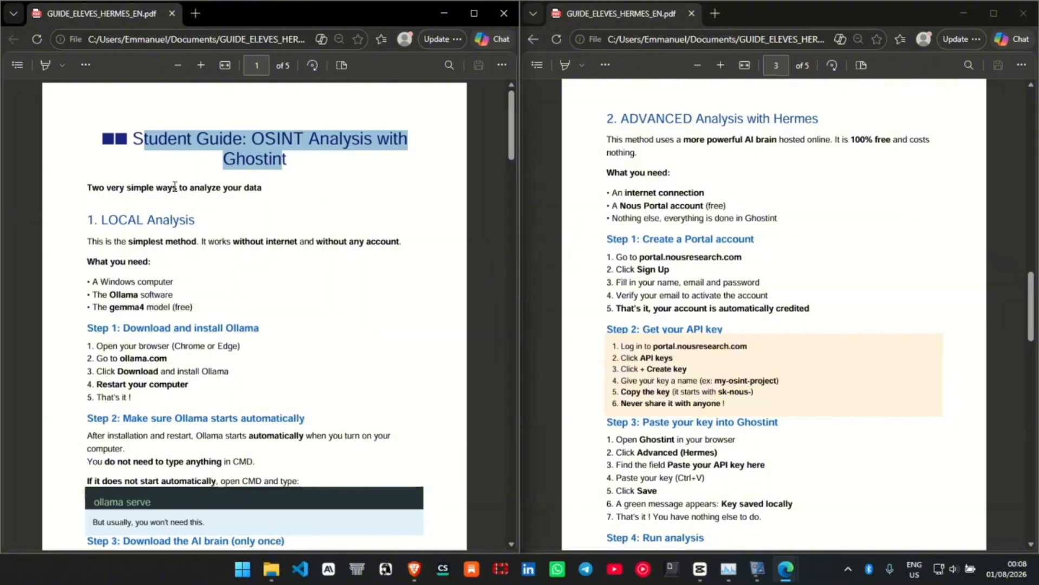
# - Read the student guide's Local Analysis section, from installing Ollama to the quick summary
pyautogui.click(169, 184)
pyautogui.scroll(-1, 170, 184)
pyautogui.moveTo(101, 157); pyautogui.dragTo(163, 354)
pyautogui.scroll(-1, 147, 293)
pyautogui.click(148, 293)
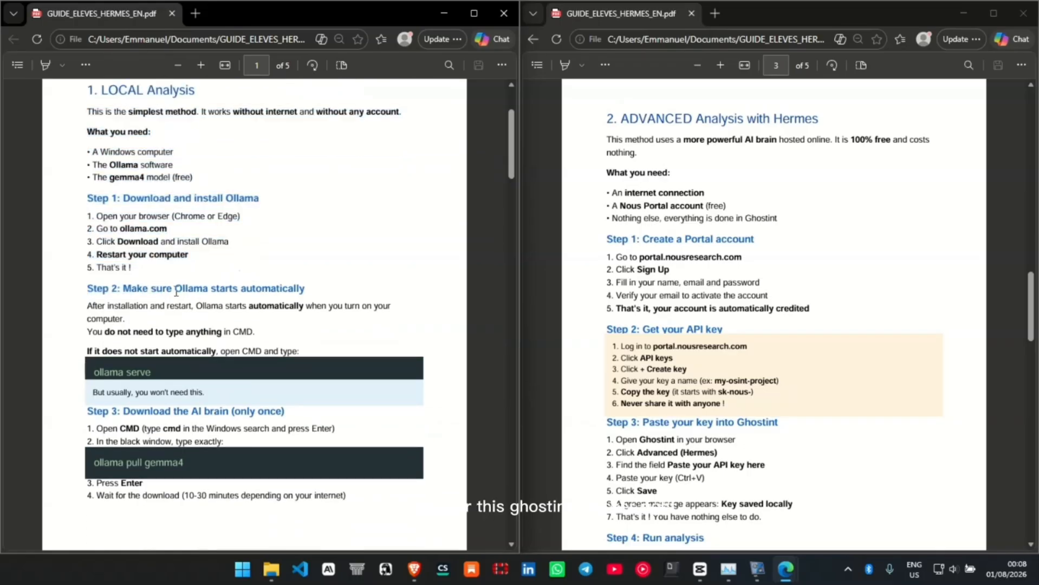
pyautogui.scroll(-3, 179, 294)
pyautogui.scroll(-1, 181, 294)
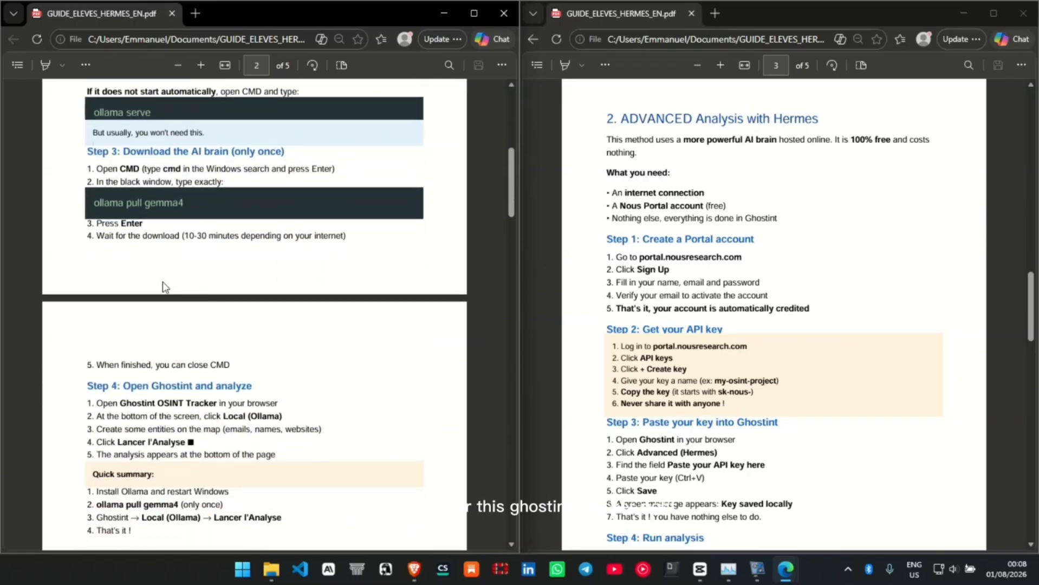
pyautogui.moveTo(134, 243); pyautogui.dragTo(329, 237)
pyautogui.scroll(-2, 110, 235)
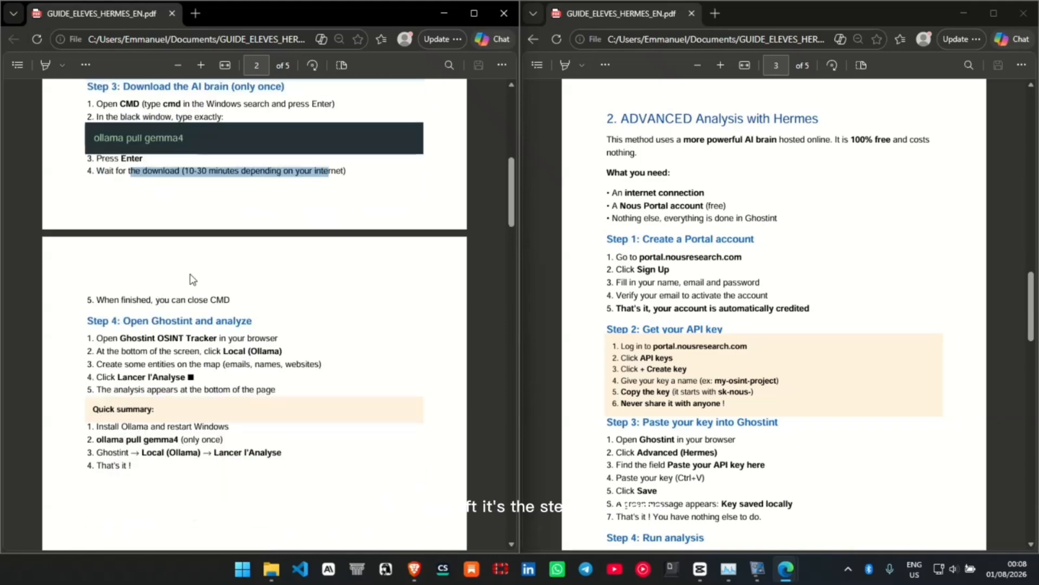
pyautogui.moveTo(110, 235); pyautogui.dragTo(133, 402)
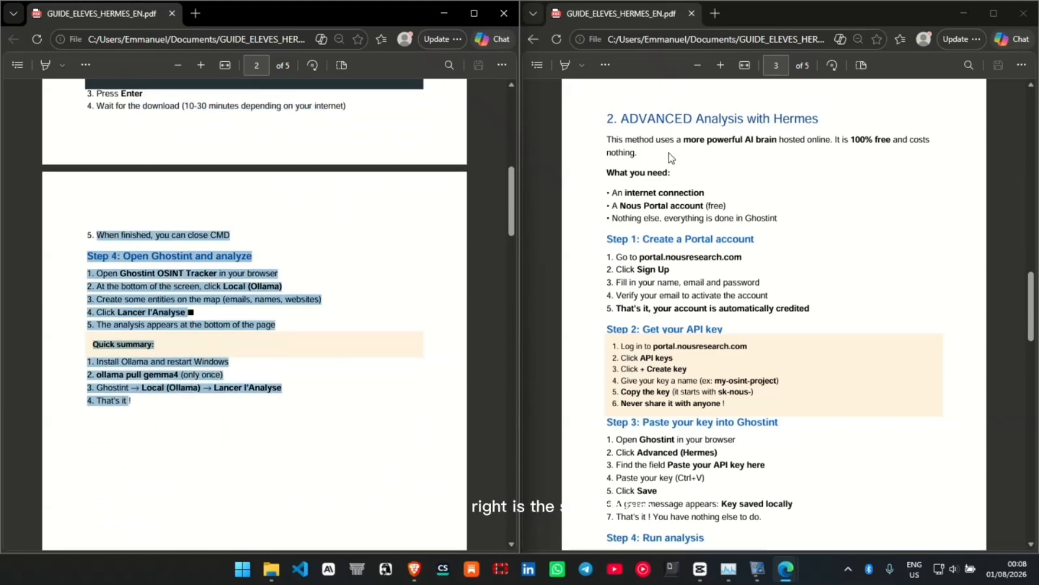
# - Read the guide's Advanced Analysis with Hermes section, from creating a Portal account to the final summary
pyautogui.click(616, 116)
pyautogui.moveTo(616, 116); pyautogui.dragTo(842, 120)
pyautogui.moveTo(611, 142); pyautogui.dragTo(780, 316)
pyautogui.click(701, 271)
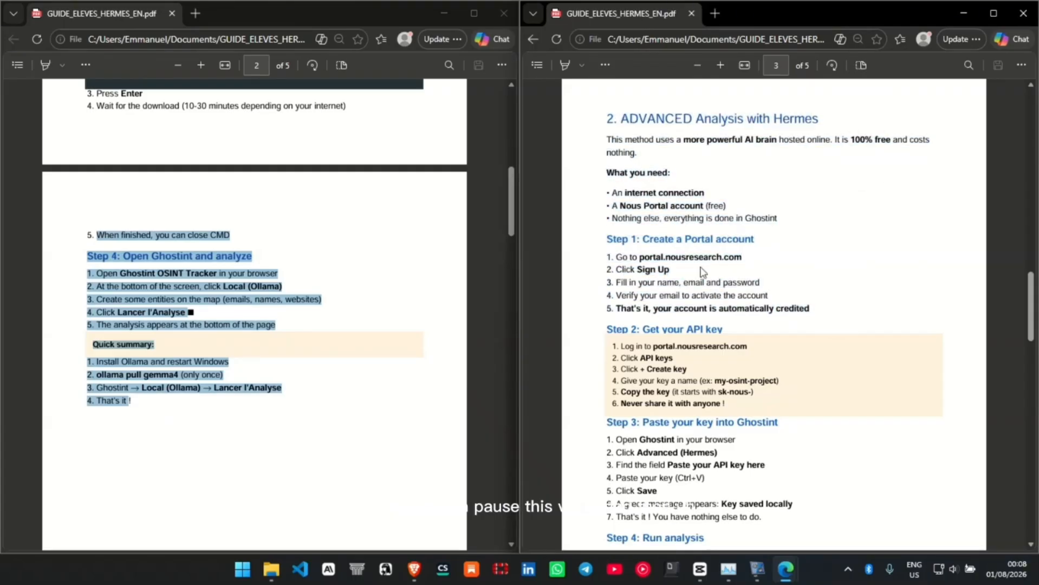
pyautogui.scroll(-2, 693, 260)
pyautogui.moveTo(603, 209); pyautogui.dragTo(764, 389)
pyautogui.scroll(-3, 734, 341)
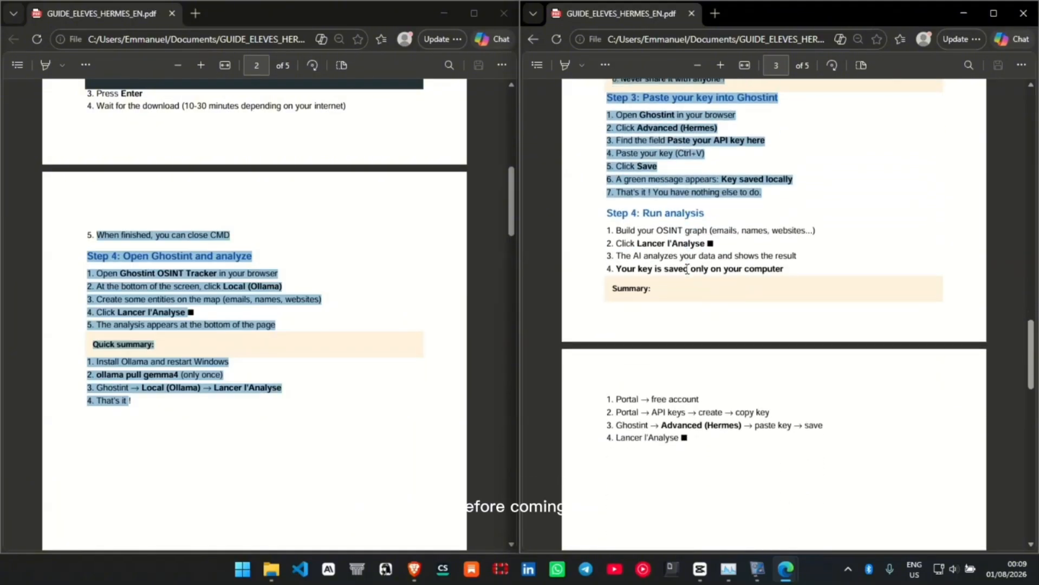
pyautogui.moveTo(612, 222); pyautogui.dragTo(681, 438)
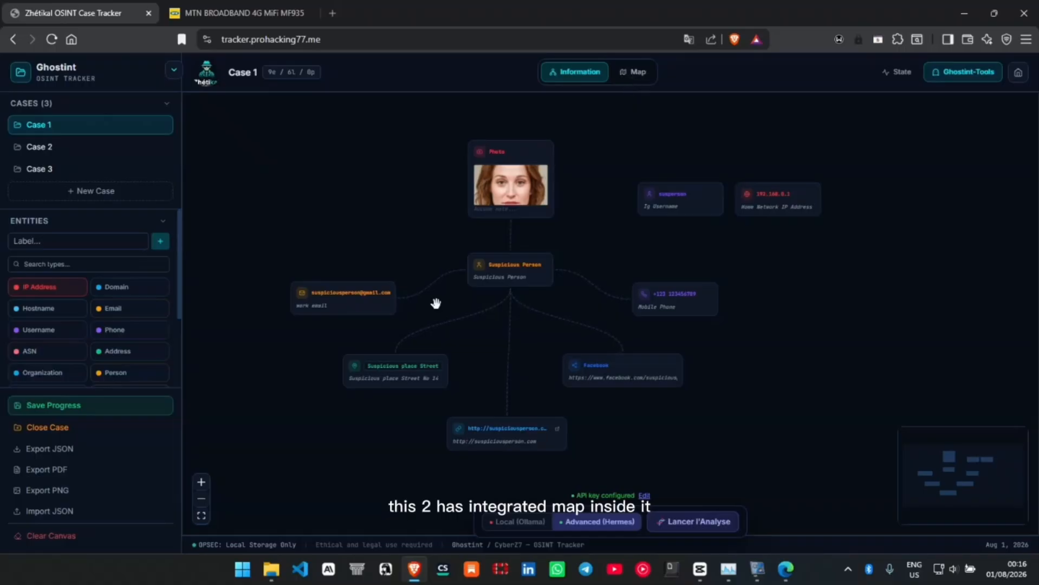
# - Check the address entity's label in Case 1 and move the entity slightly closer to the website link entity
pyautogui.scroll(1, 408, 381)
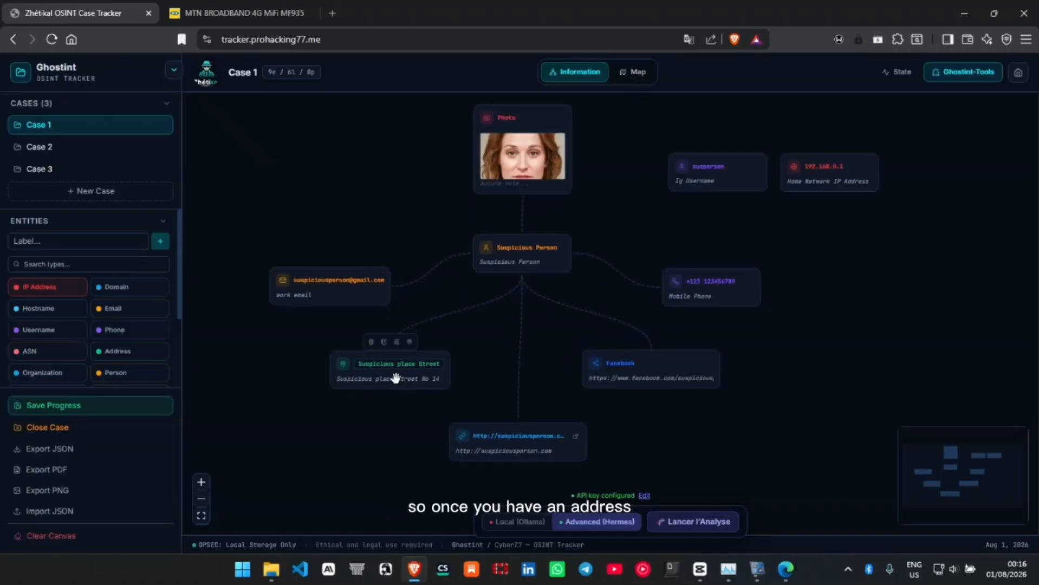
pyautogui.scroll(3, 395, 377)
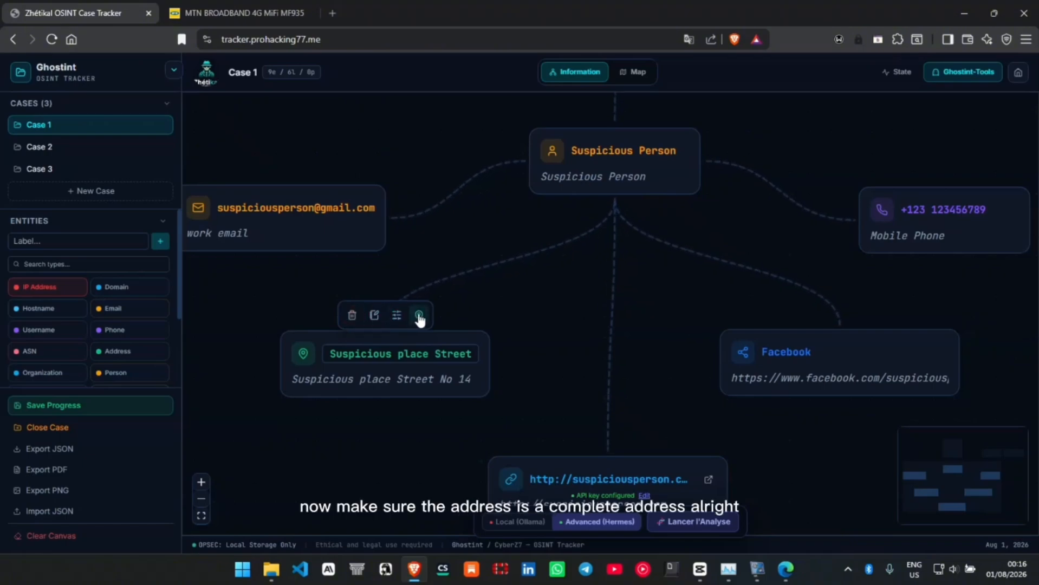
pyautogui.click(434, 357)
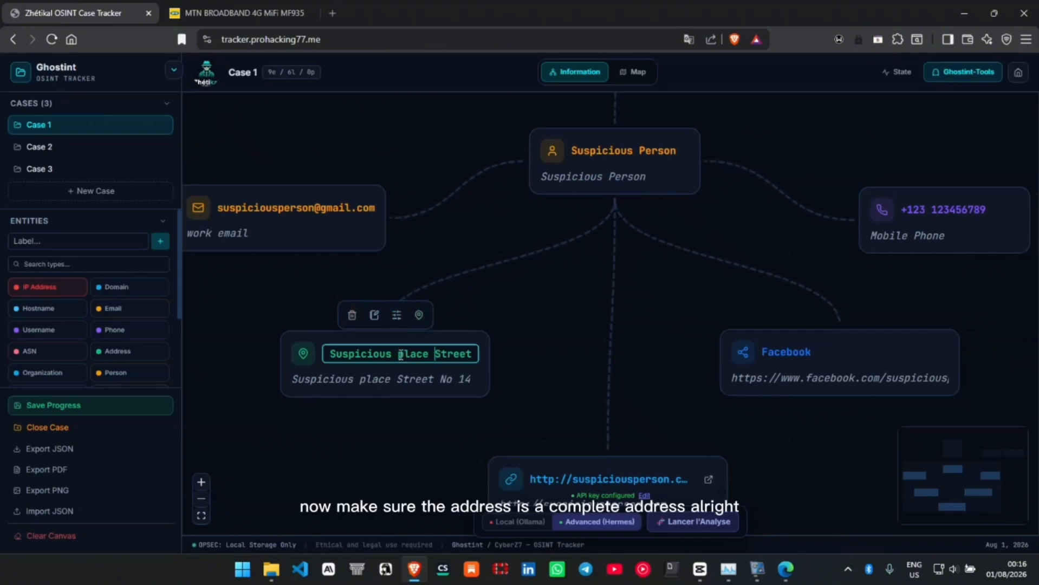
pyautogui.moveTo(394, 353); pyautogui.dragTo(459, 357)
pyautogui.click(513, 383)
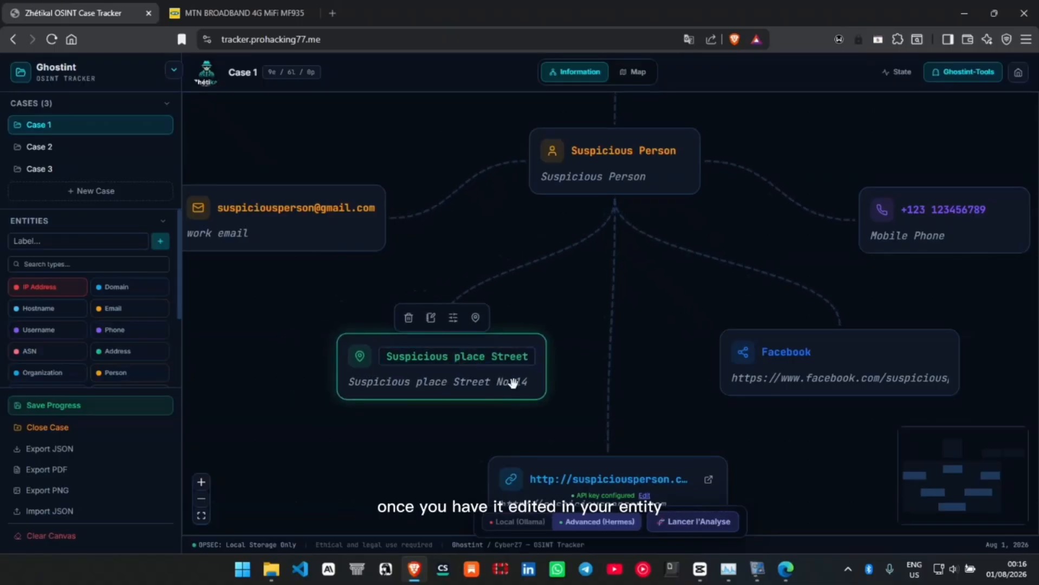
pyautogui.click(480, 356)
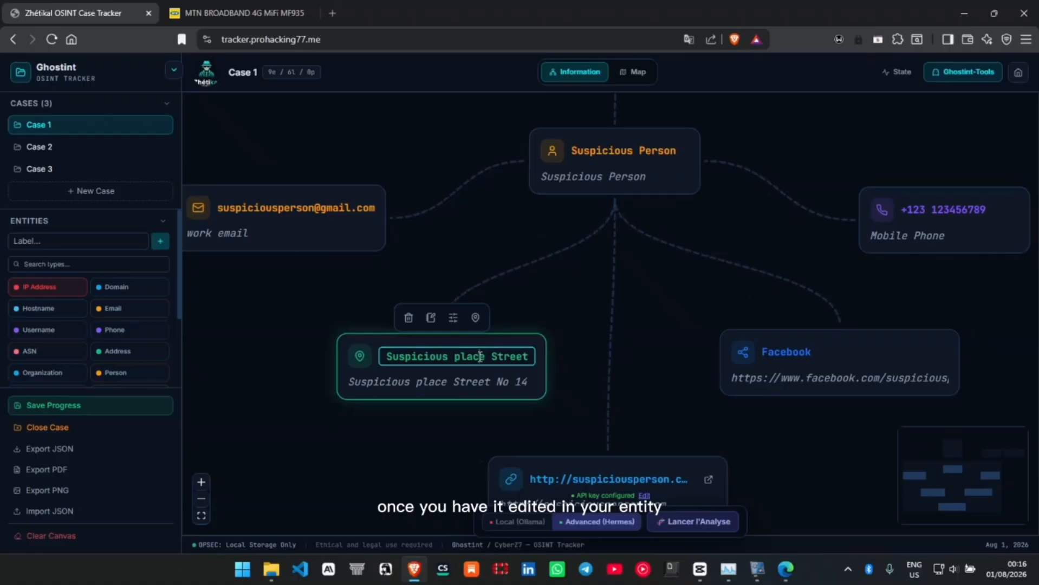
# - Show the address entity on the integrated map and look over the area around France
pyautogui.click(475, 319)
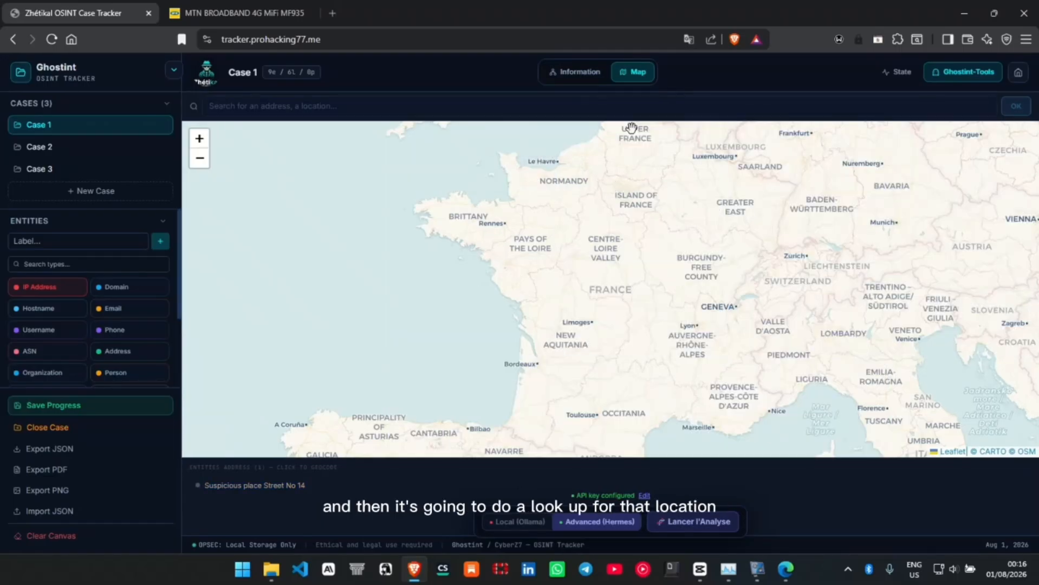
pyautogui.scroll(-2, 610, 194)
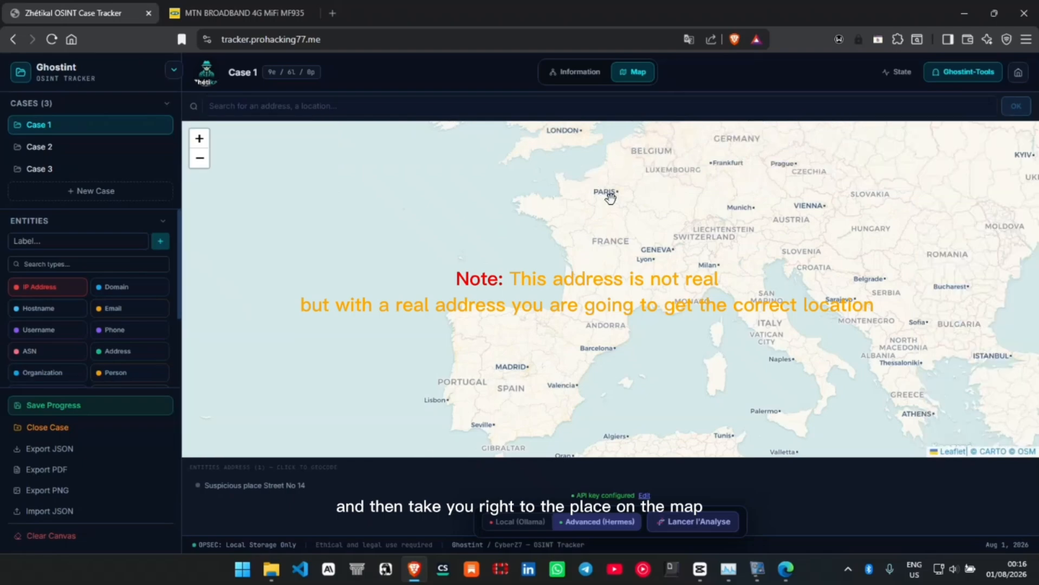
pyautogui.scroll(2, 610, 194)
pyautogui.scroll(-2, 612, 199)
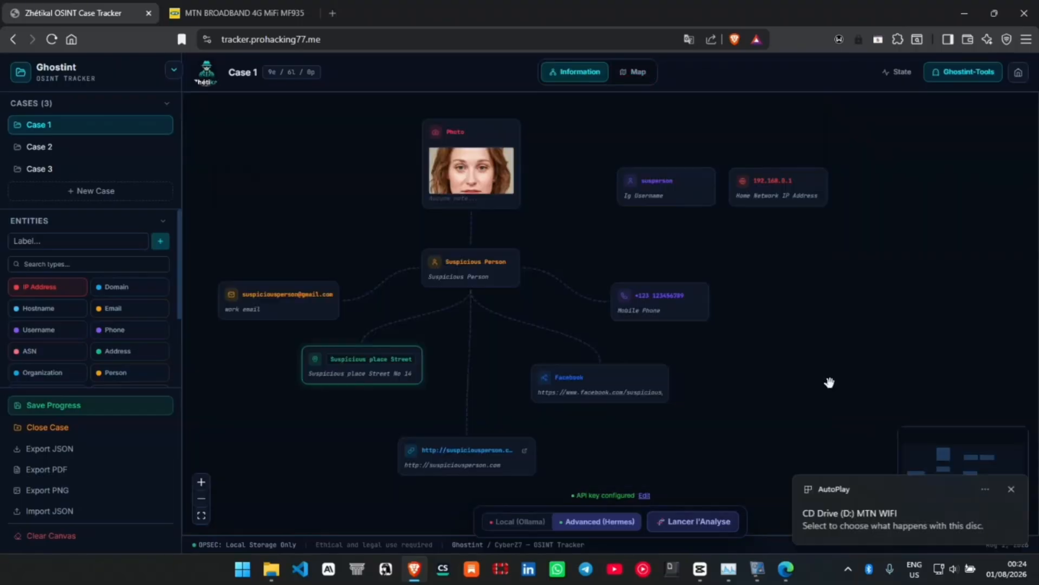
pyautogui.click(830, 383)
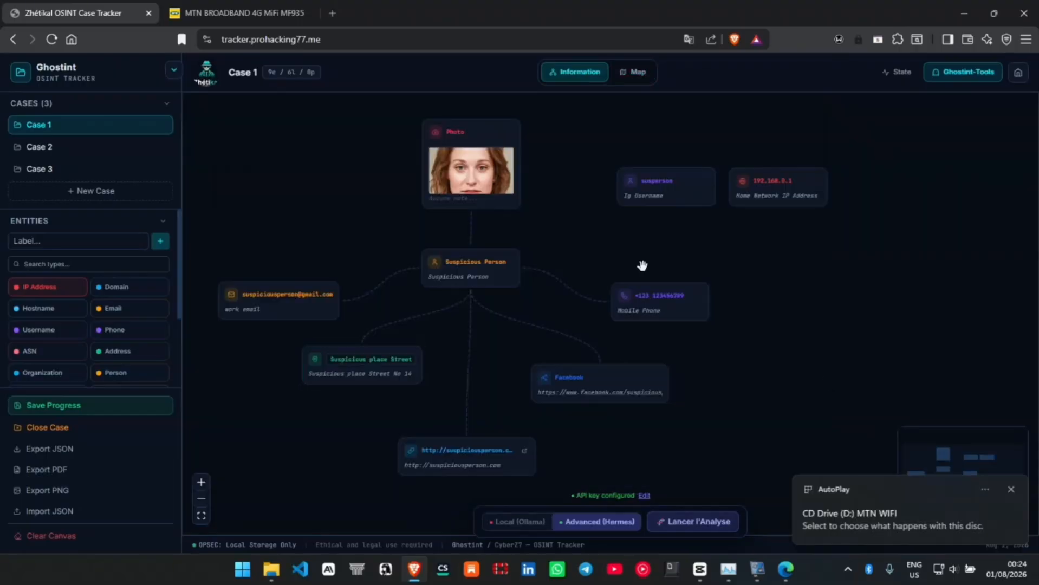